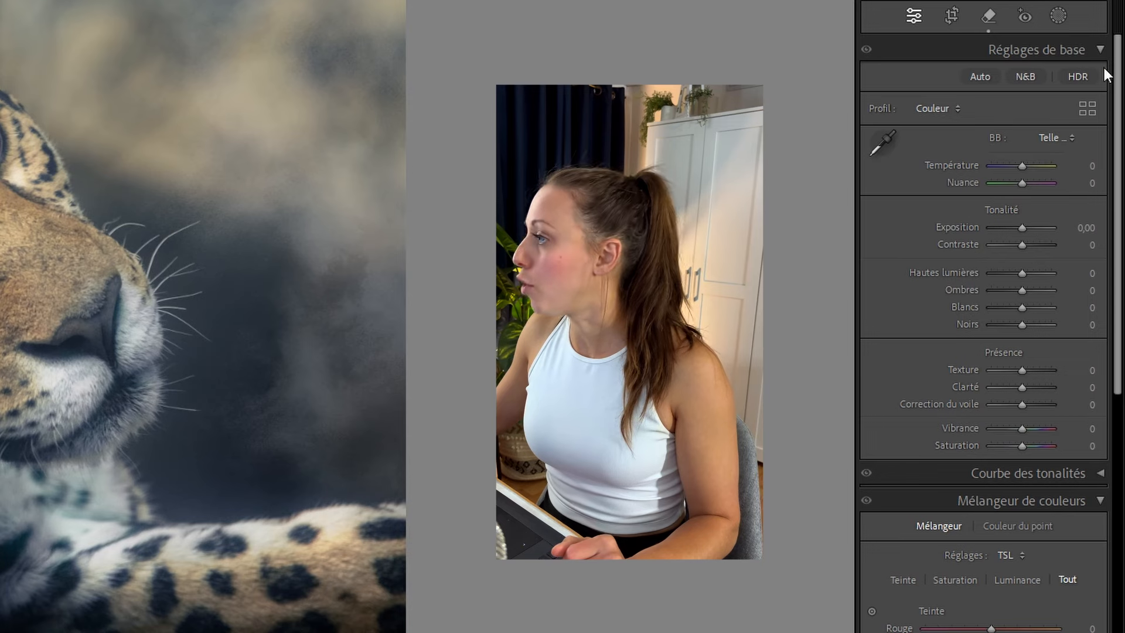
Collapse all the develop adjustment sections except Mélangeur de couleurs, which stays expanded
scroll(985, 351, "down", 5)
scroll(1091, 52, "up", 5)
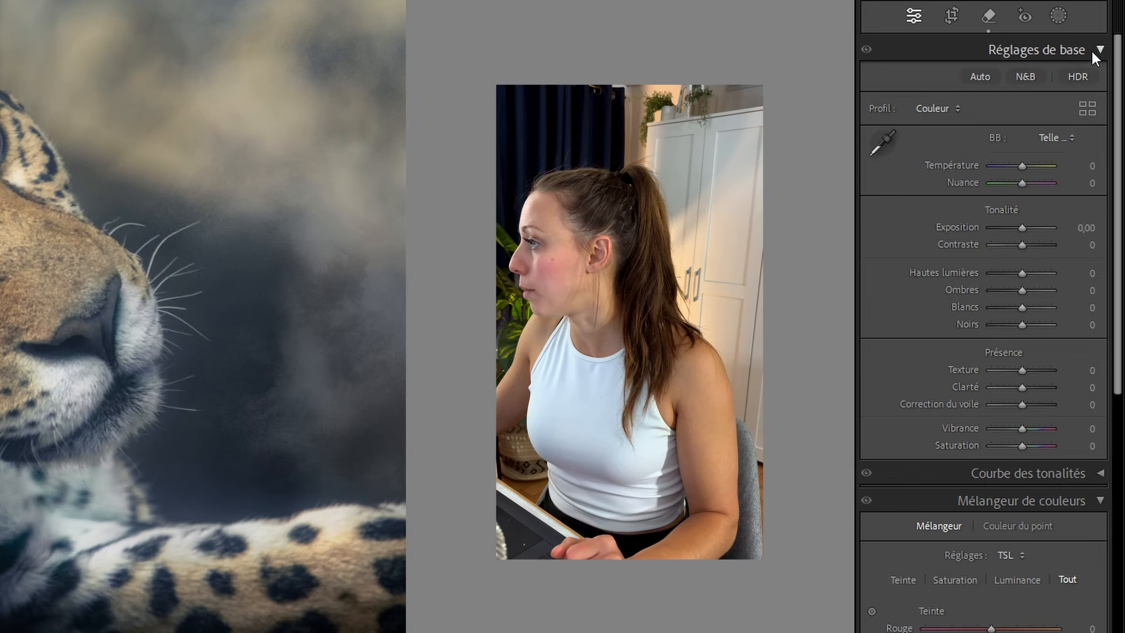
left_click(1097, 49)
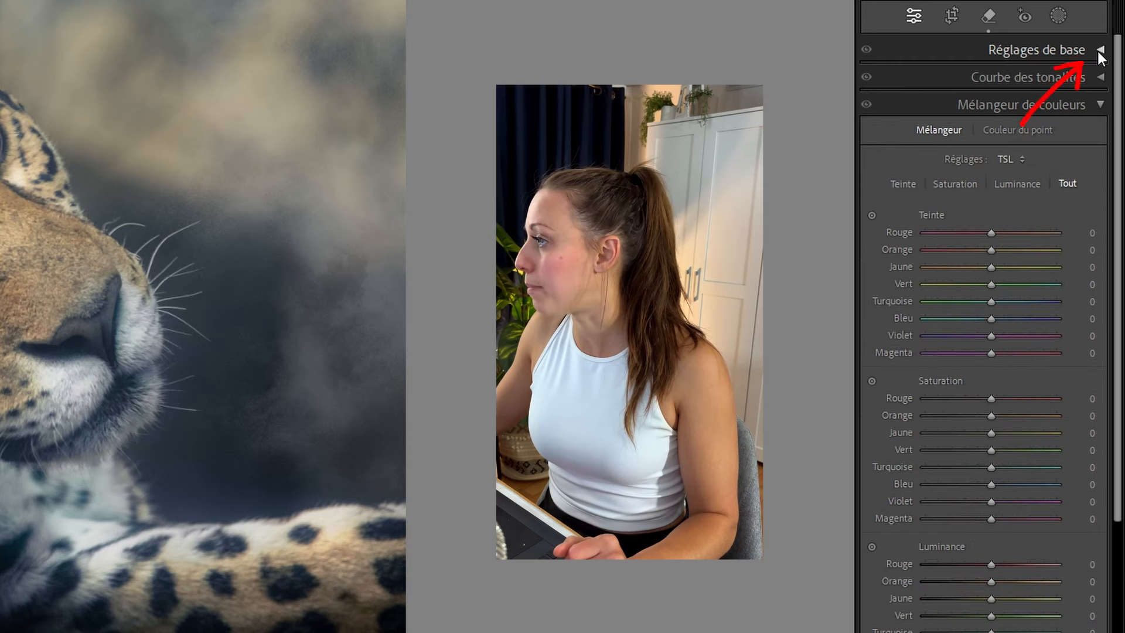
left_click(1104, 107)
left_click(1098, 296)
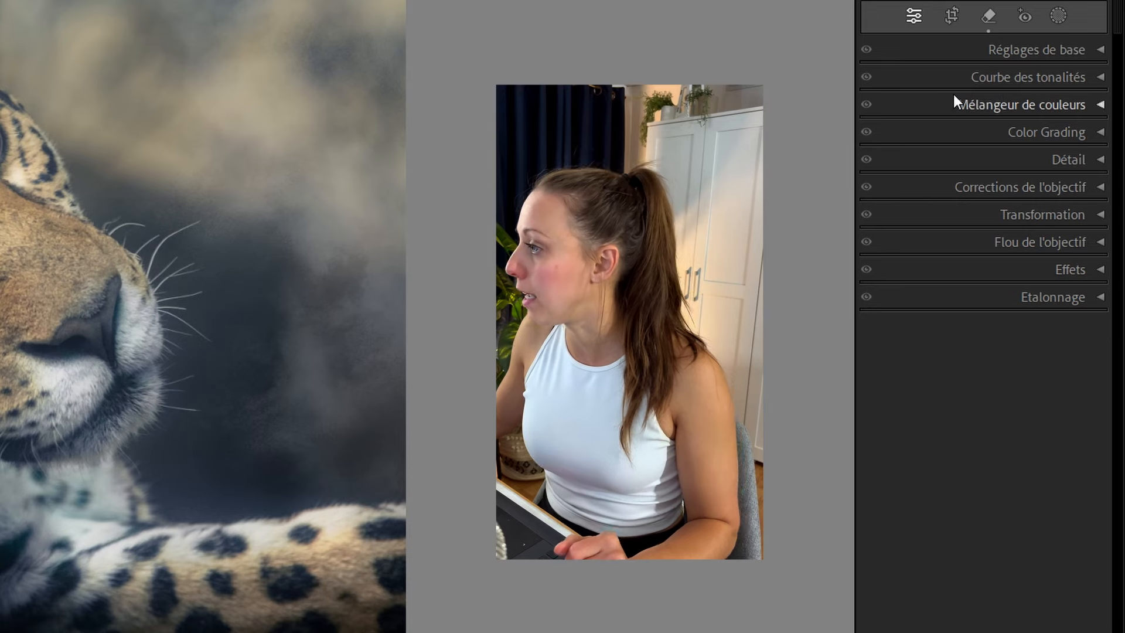
left_click(1101, 107)
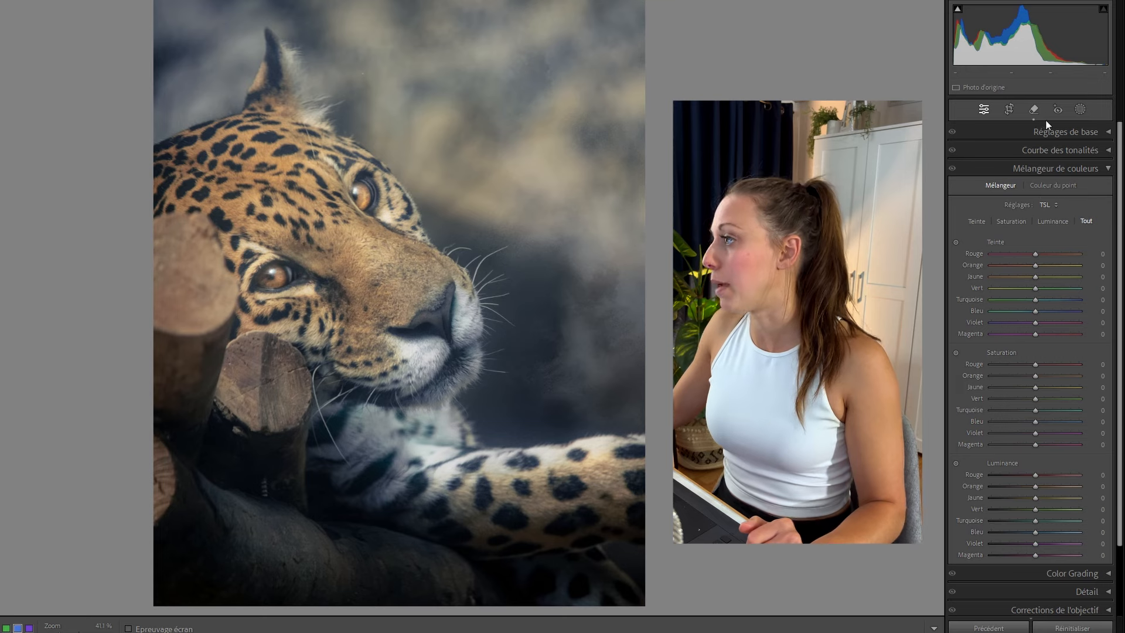
Expand Réglages de base and set Noirs to −41
left_click(1051, 131)
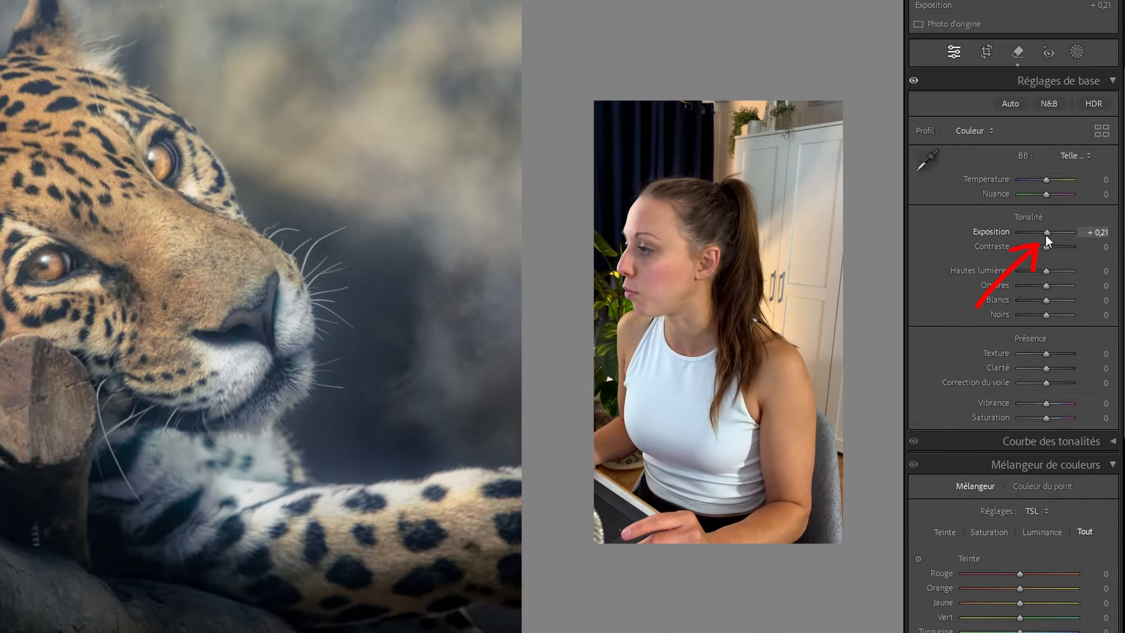
left_click_drag(1044, 317, 1033, 317)
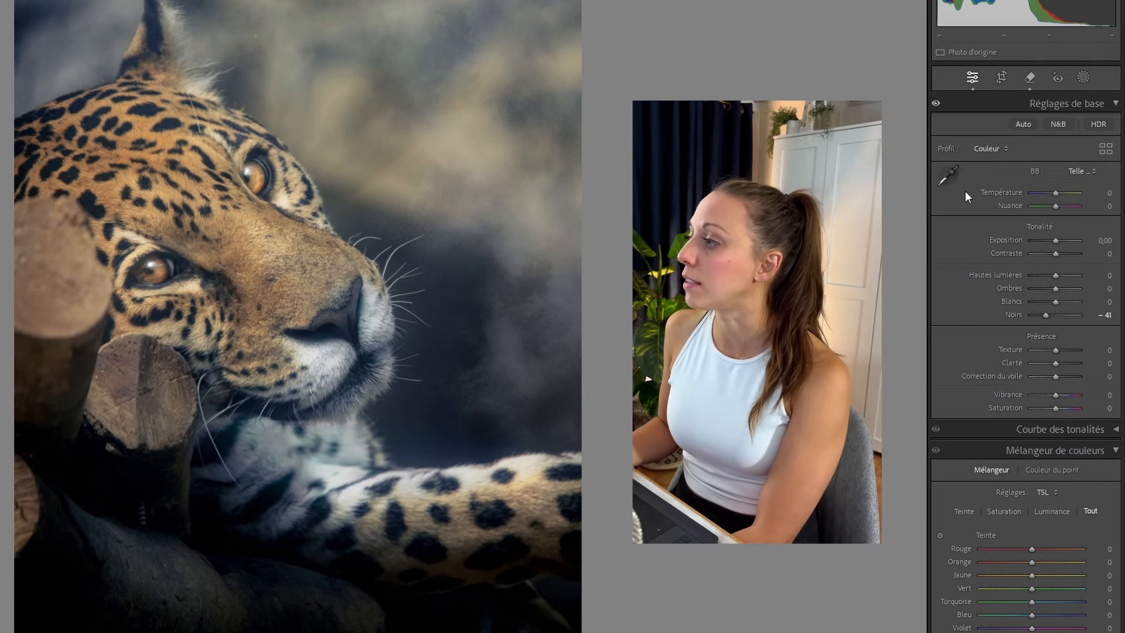
Switch the color mixer to Couleur du point and sample the tan fur near the leopard's nose
scroll(1028, 305, "down", 1)
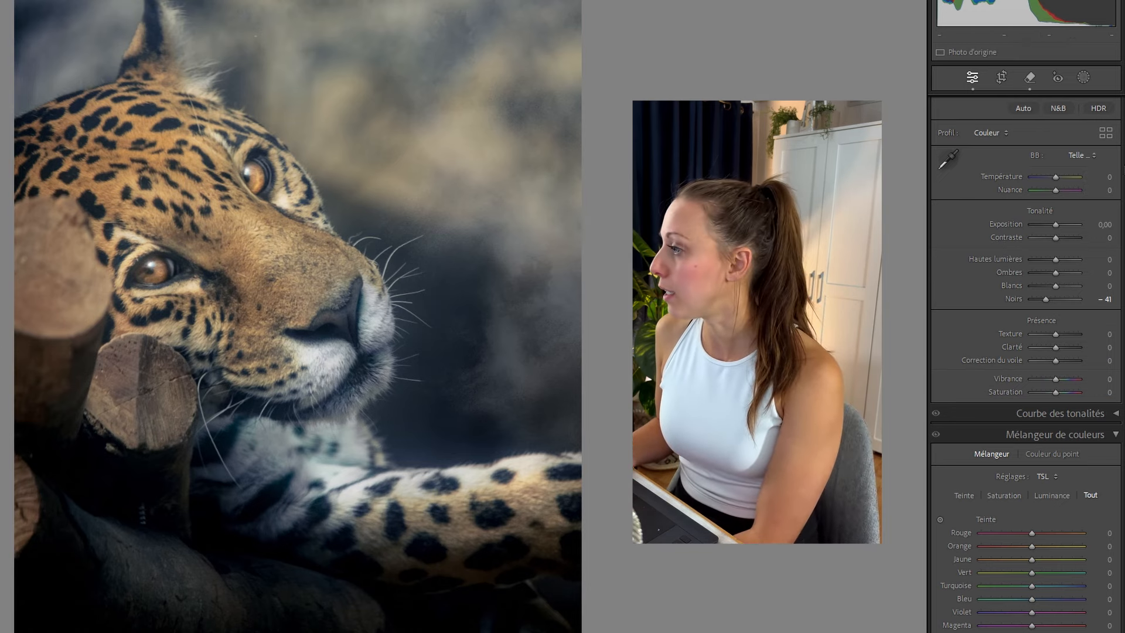
scroll(1120, 331, "down", 10)
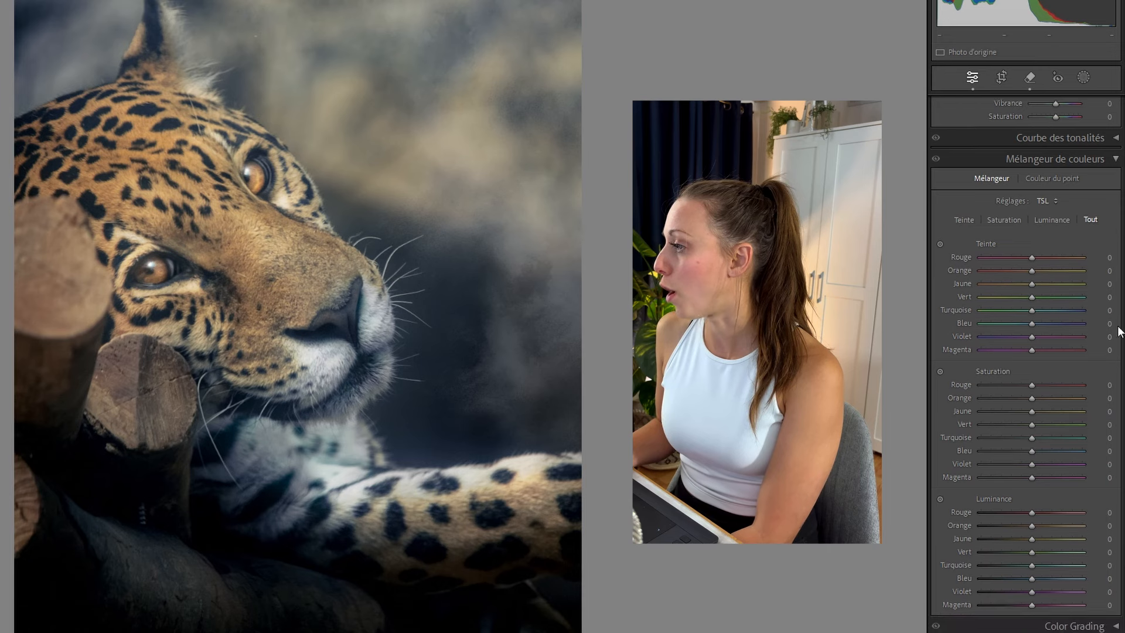
scroll(1119, 326, "up", 1)
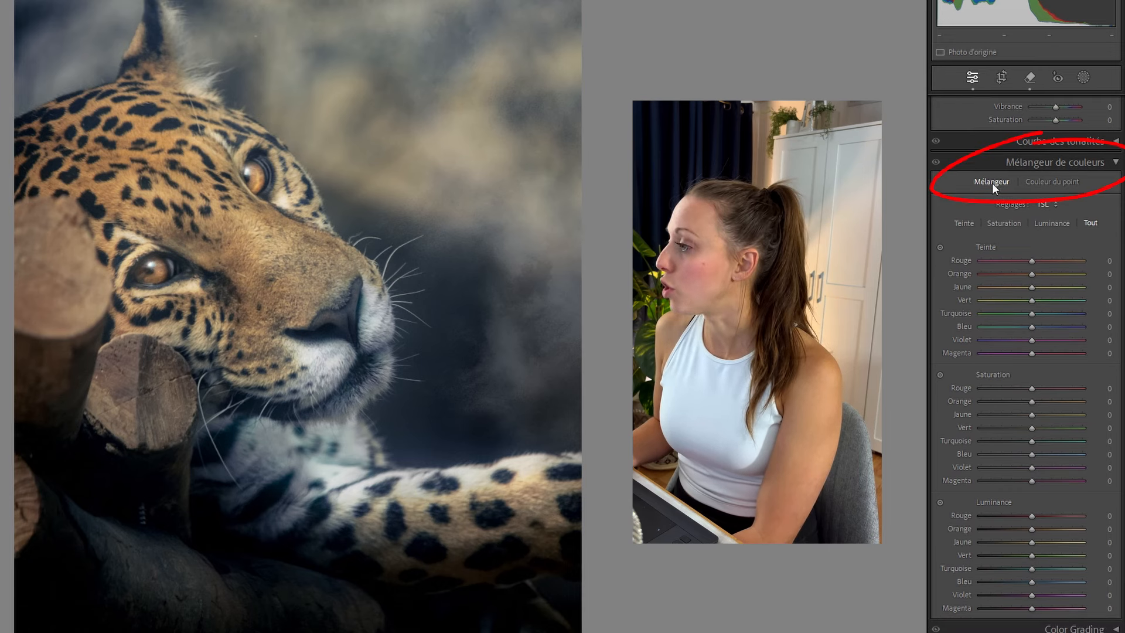
left_click(1039, 183)
left_click(948, 267)
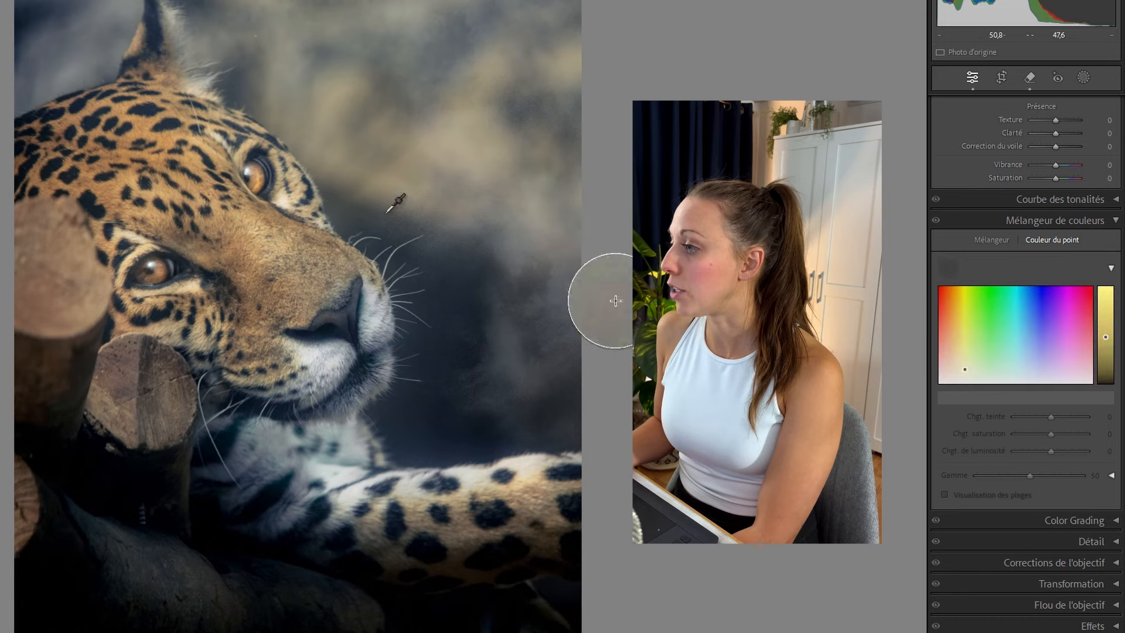
left_click(347, 325)
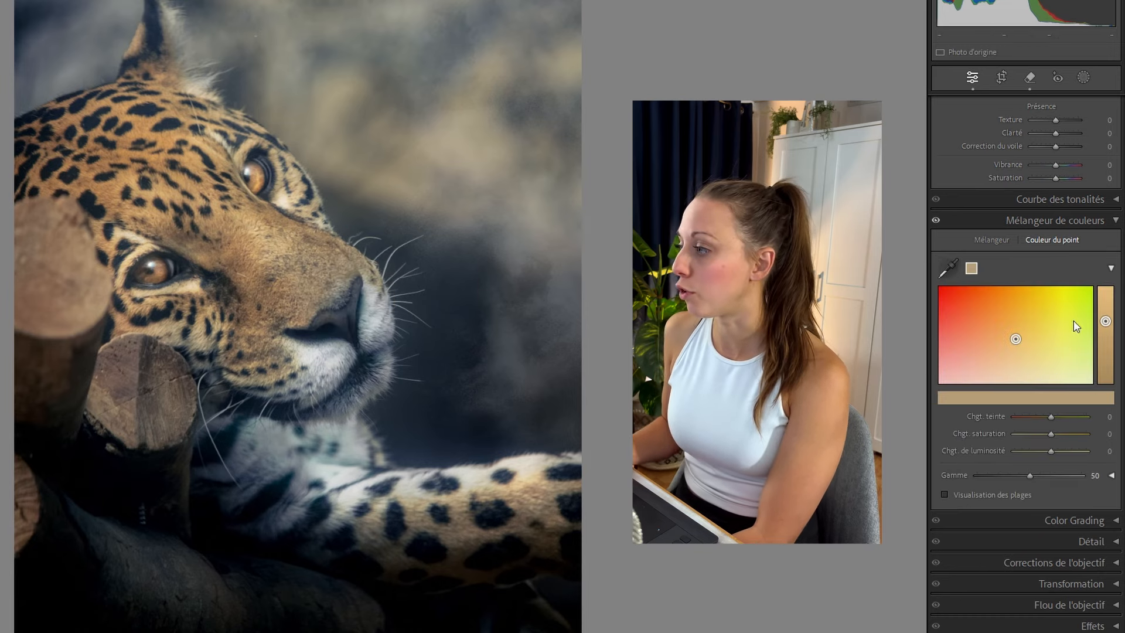
Return to the Mélangeur mode and look through its Teinte, Saturation, Luminance and Tout views
left_click(997, 239)
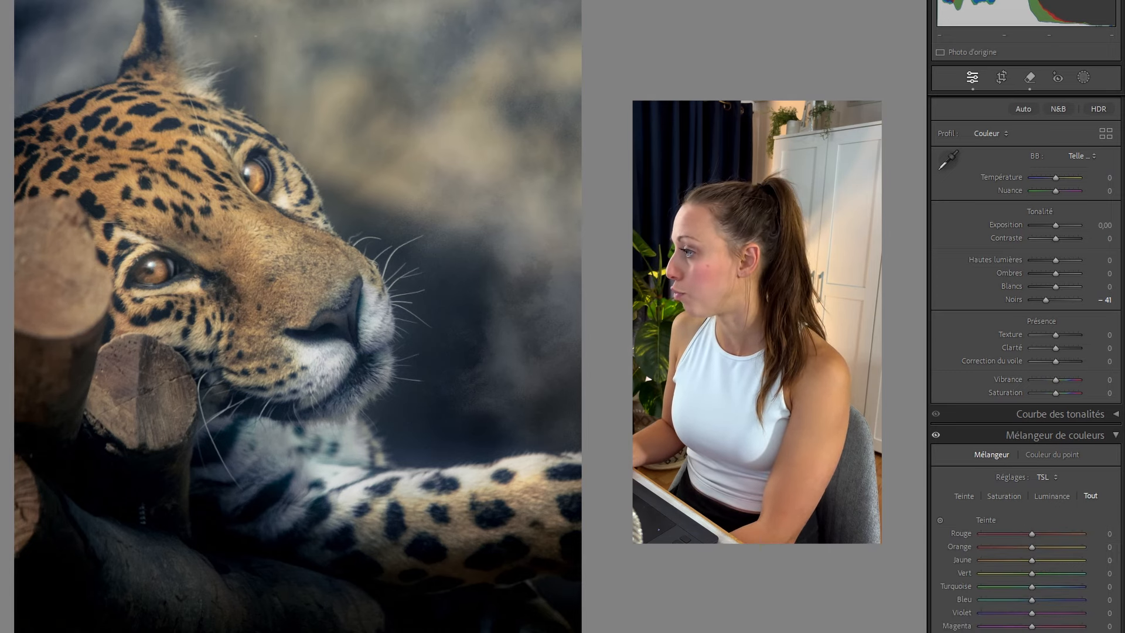
scroll(1098, 447, "down", 10)
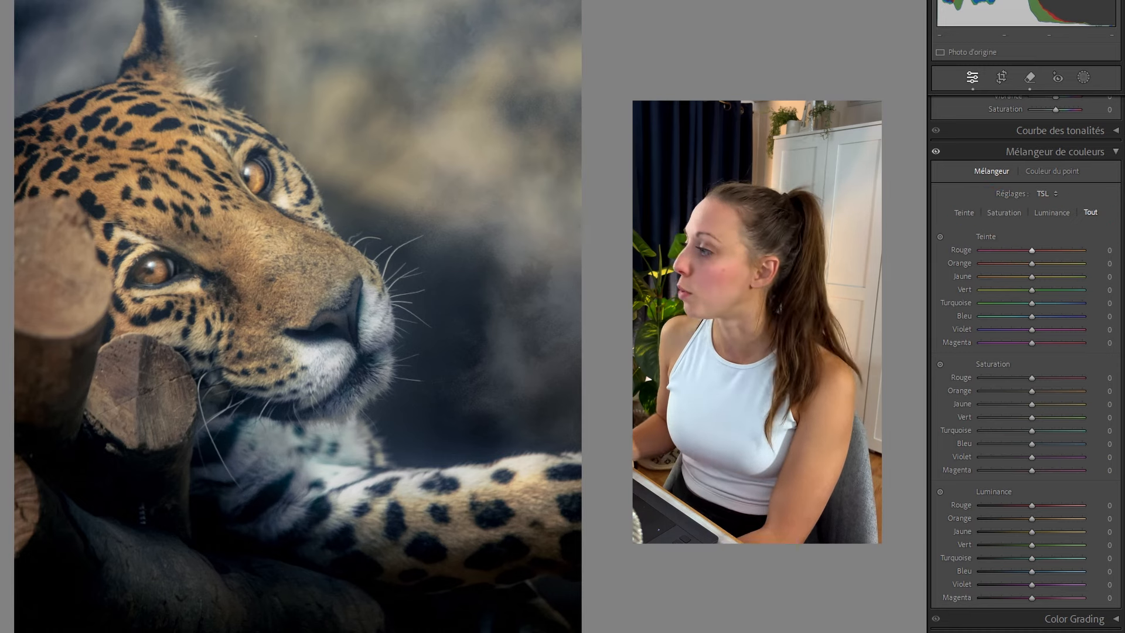
left_click(965, 213)
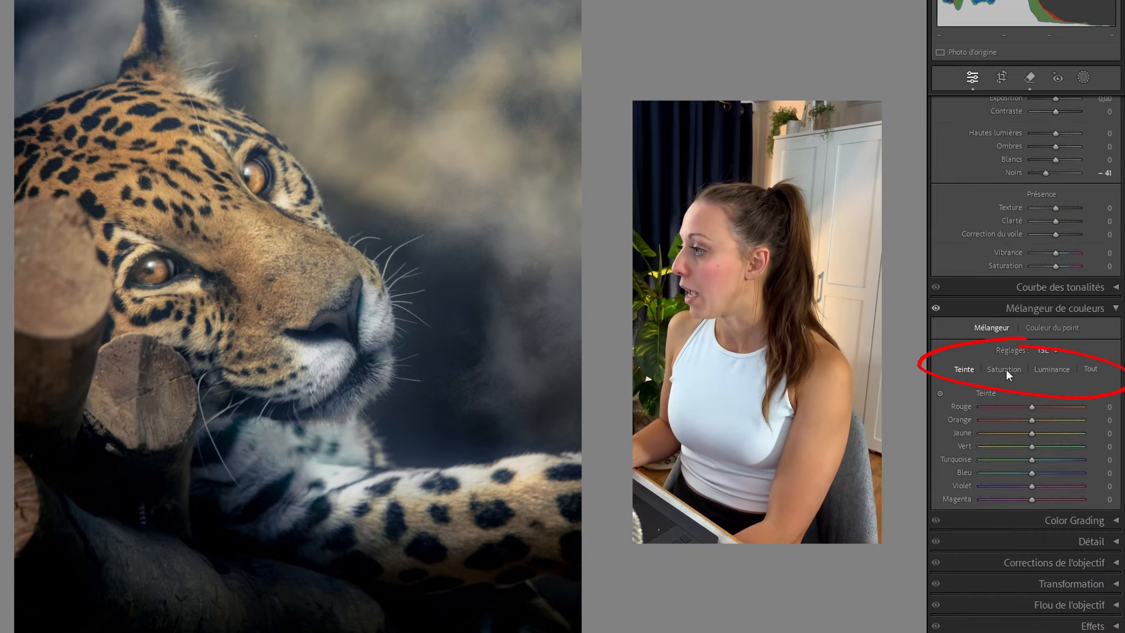
left_click(1007, 369)
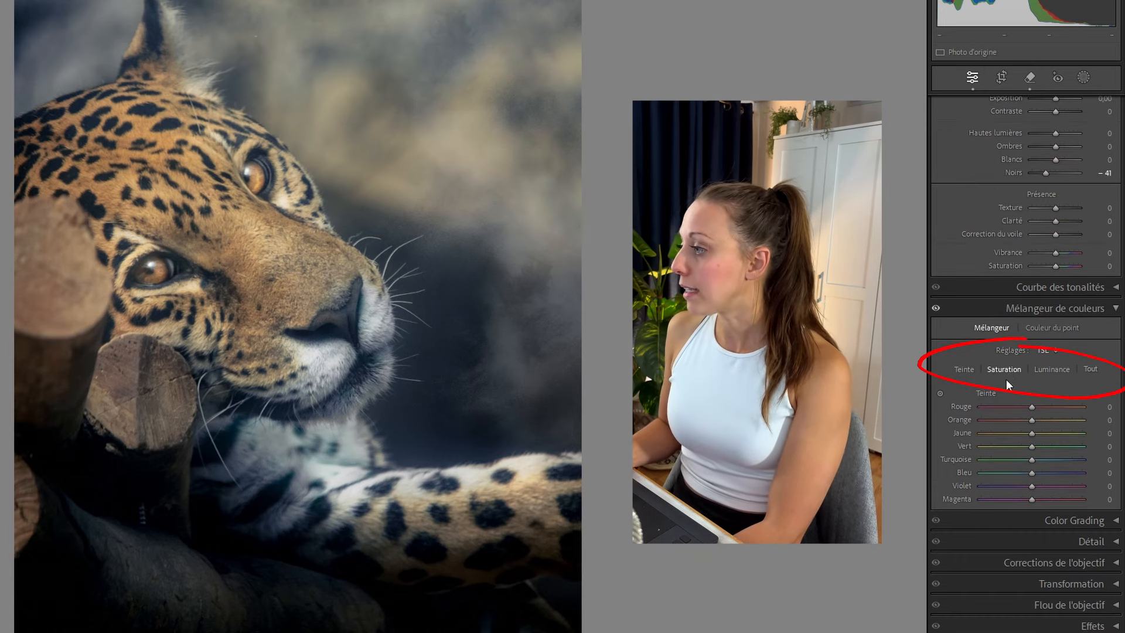
left_click(1050, 371)
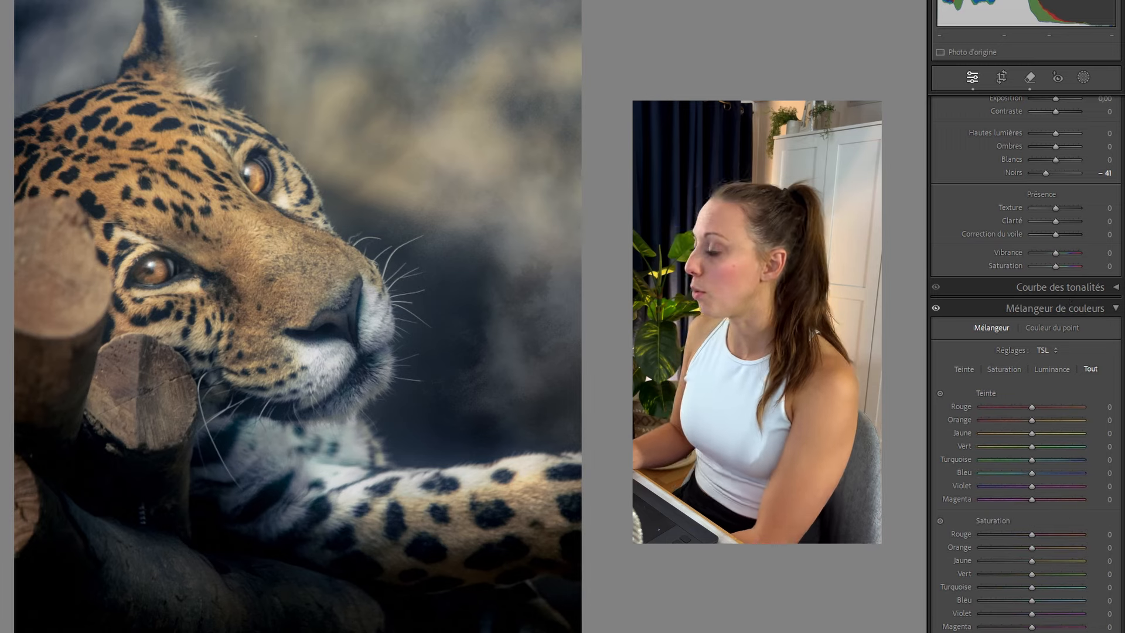
scroll(1114, 264, "down", 3)
scroll(1117, 246, "down", 2)
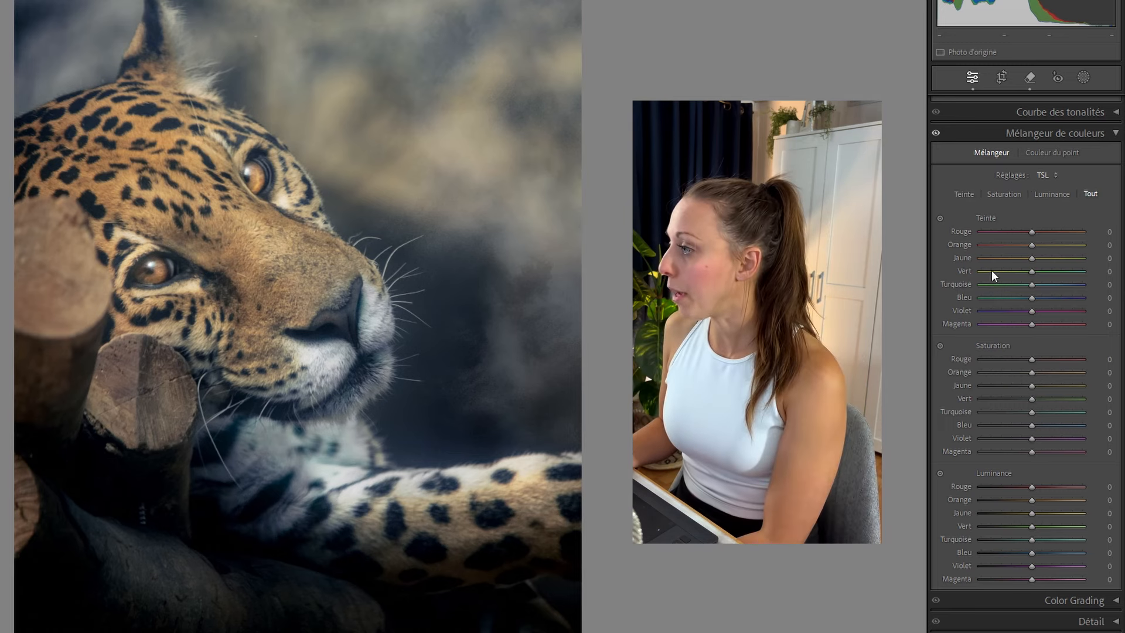
left_click(1005, 199)
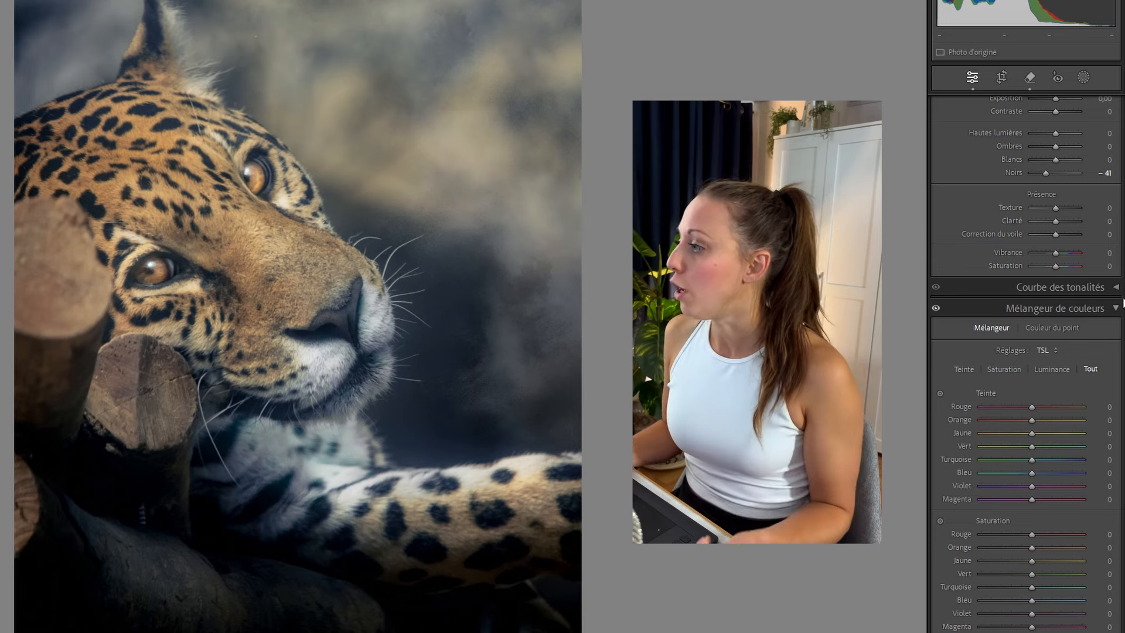
Try the orange saturation at −100 and +95 and the yellow saturation at +77, resetting each to 0
scroll(1026, 363, "down", 1)
scroll(1026, 363, "down", 5)
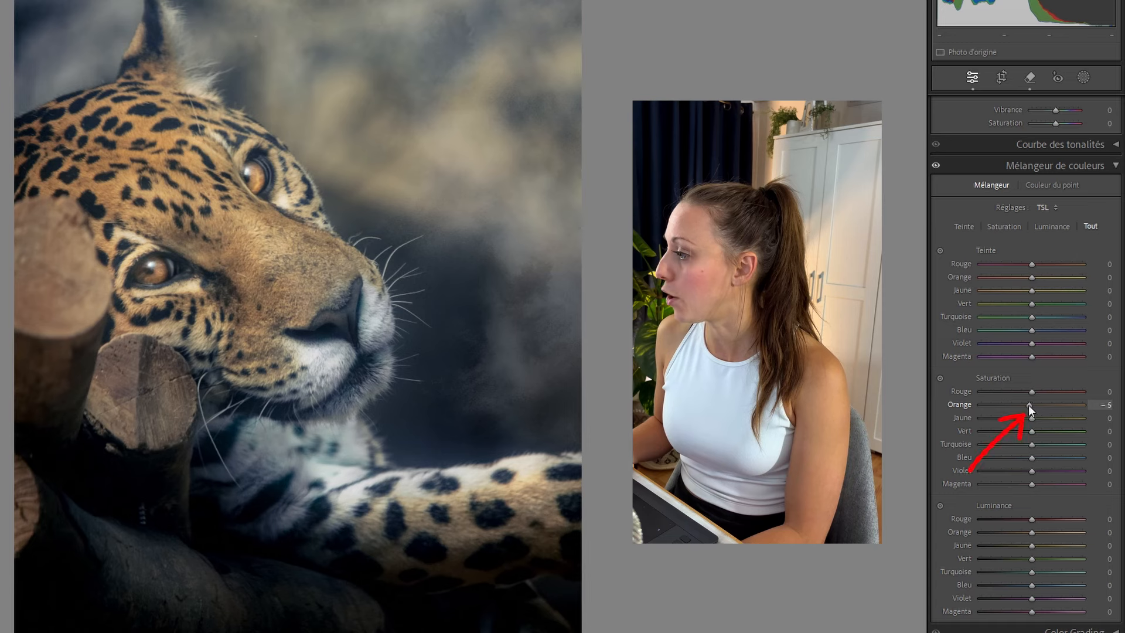
left_click_drag(1030, 405, 980, 406)
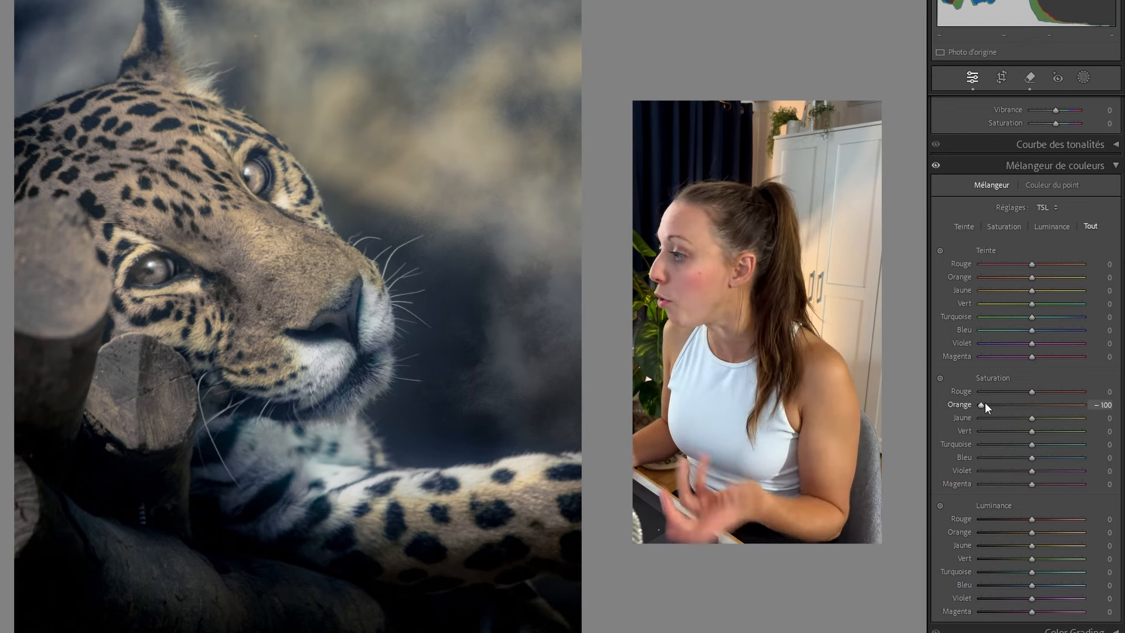
left_click_drag(982, 405, 1082, 406)
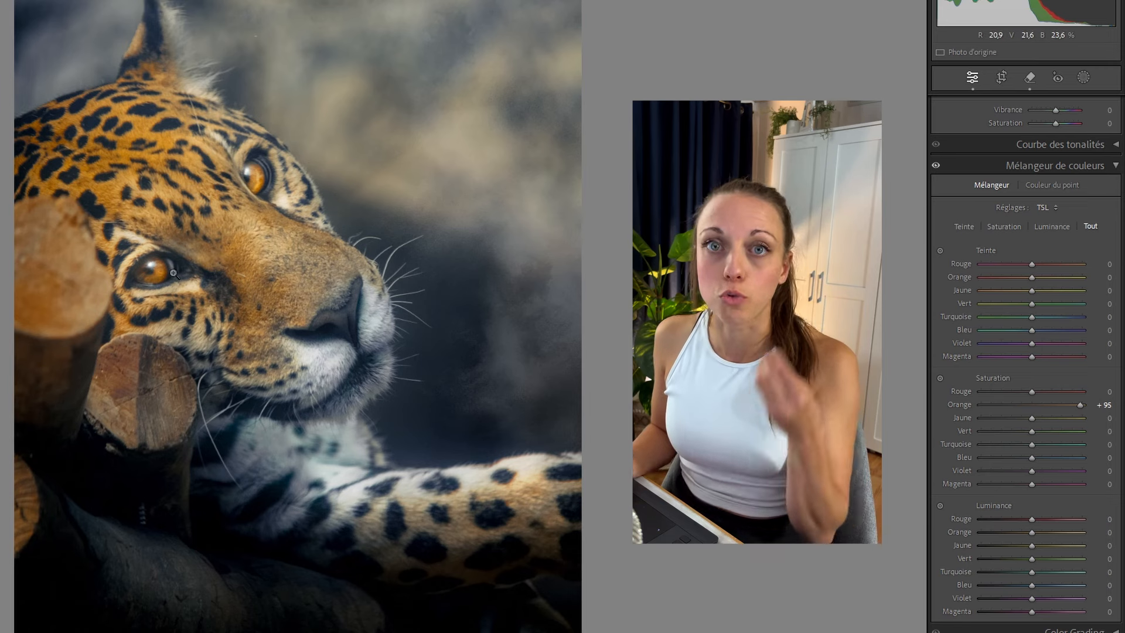
double_click(1079, 405)
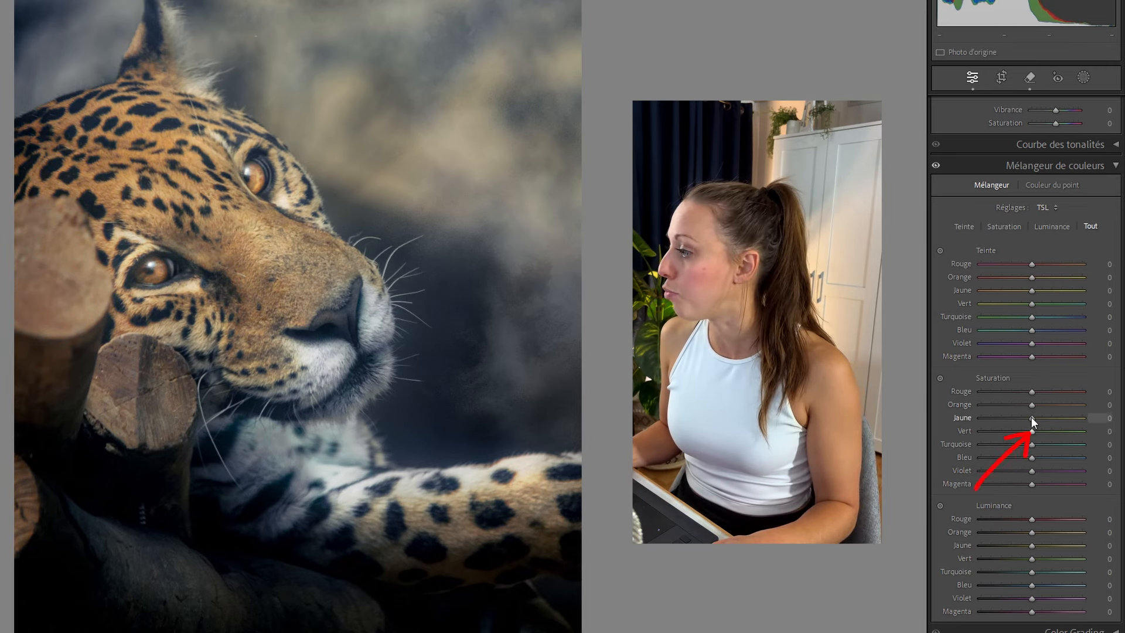
mouse_move(1032, 417)
left_mouse_down()
mouse_move(986, 417)
mouse_move(1070, 416)
left_mouse_up()
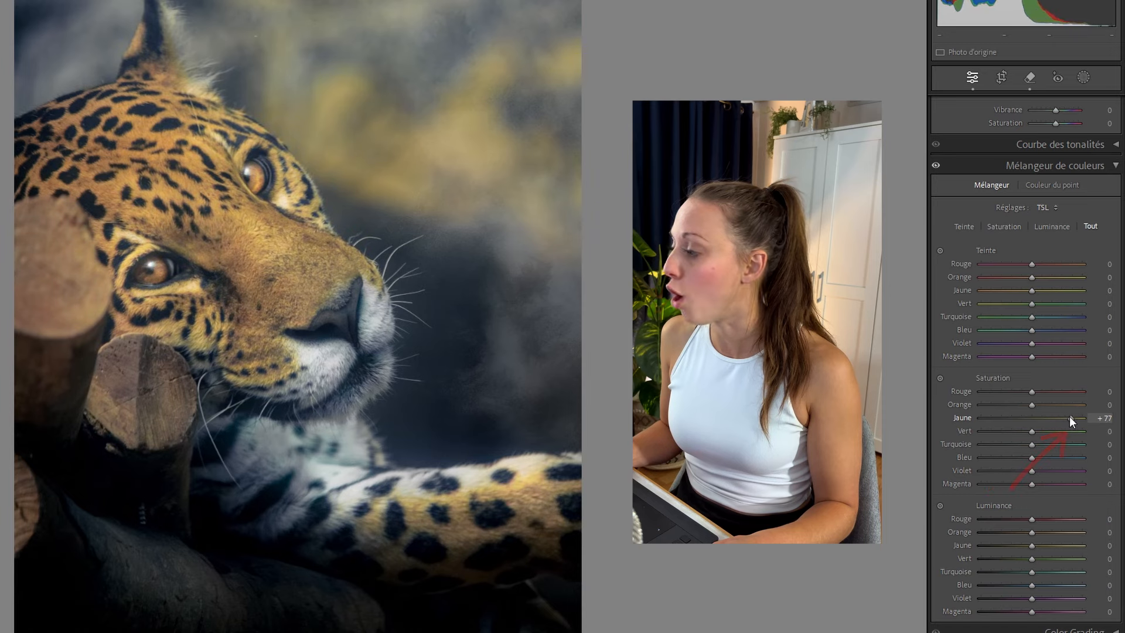
double_click(1068, 417)
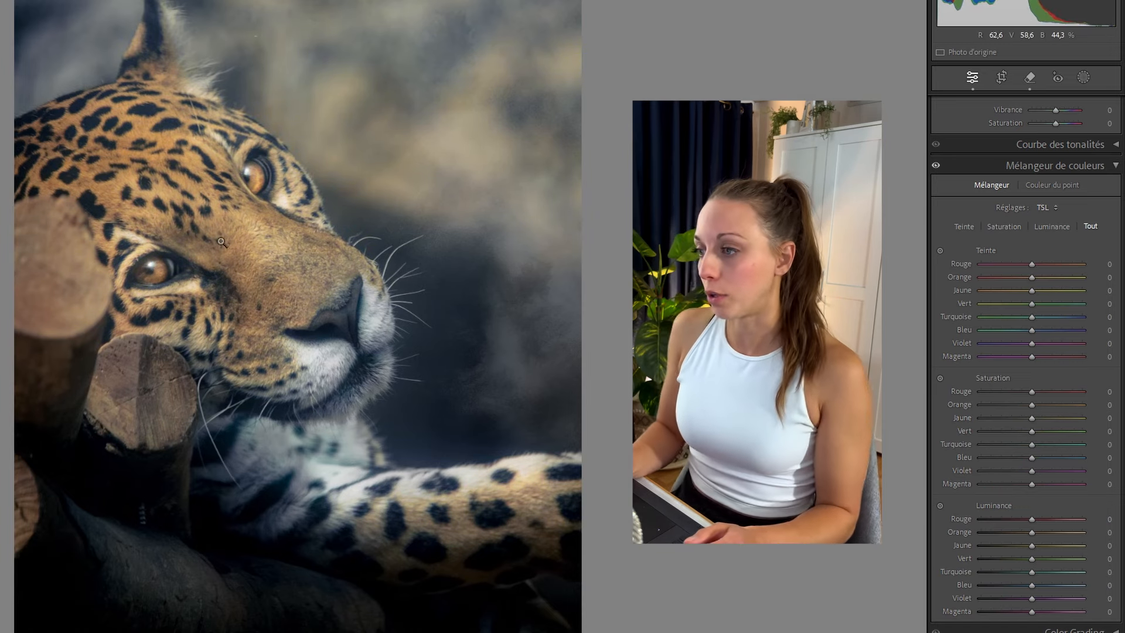
Try desaturating the photo's colors with Orange at −94, Turquoise at −95 and Bleu at −96
left_click_drag(1009, 404, 985, 407)
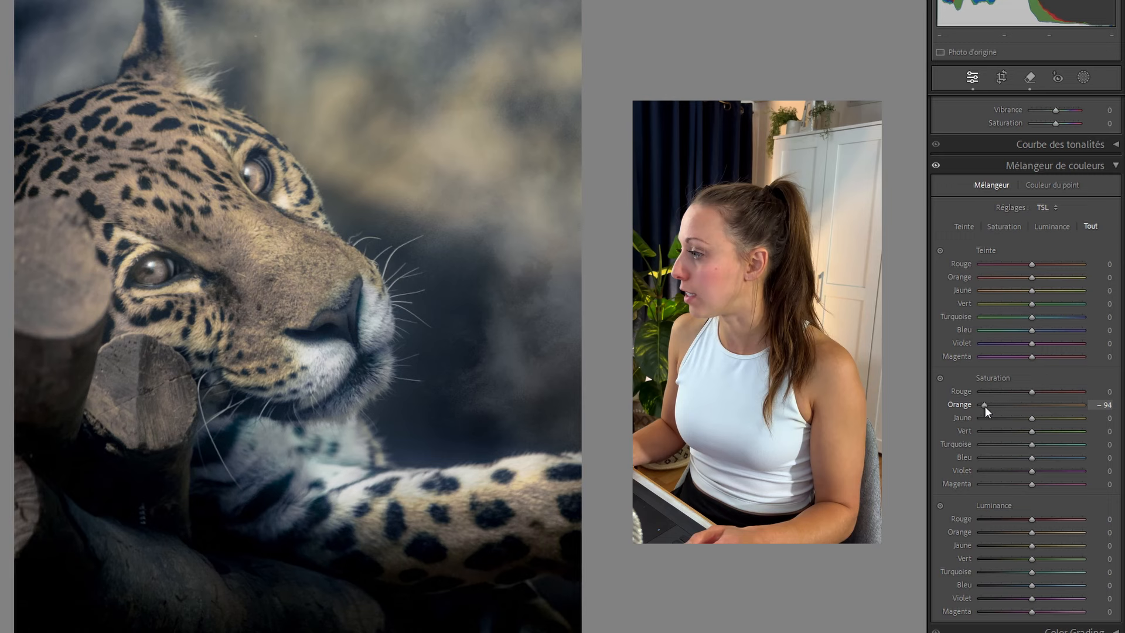
left_click(984, 444)
left_click(983, 458)
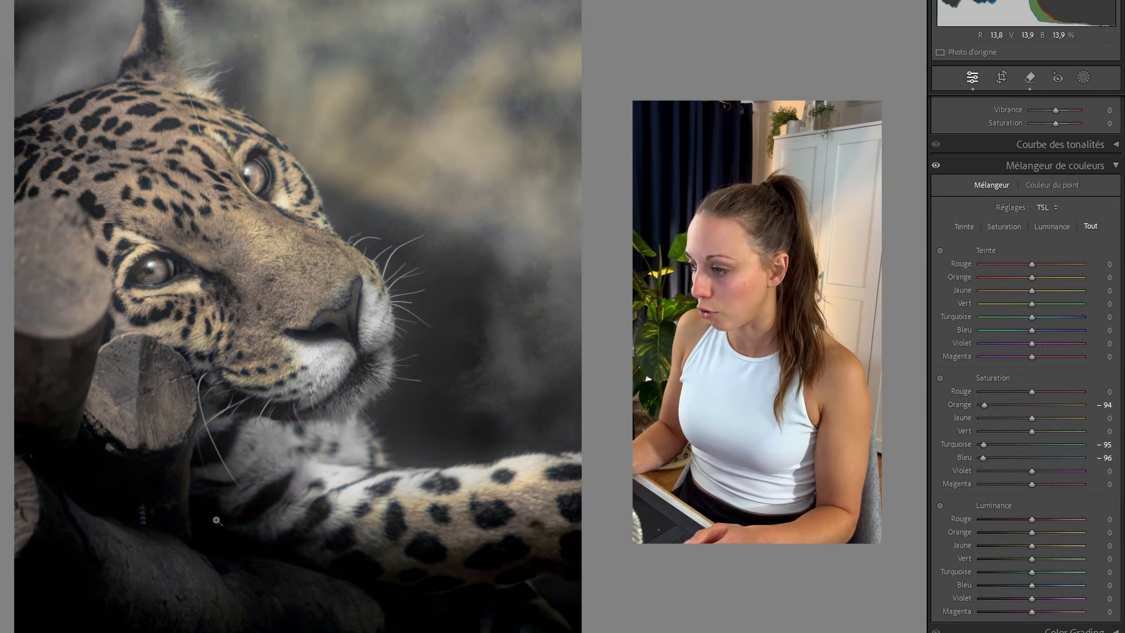
Try boosting the saturation of Turquoise to +71 and Bleu to +94, and reset both to 0
double_click(984, 458)
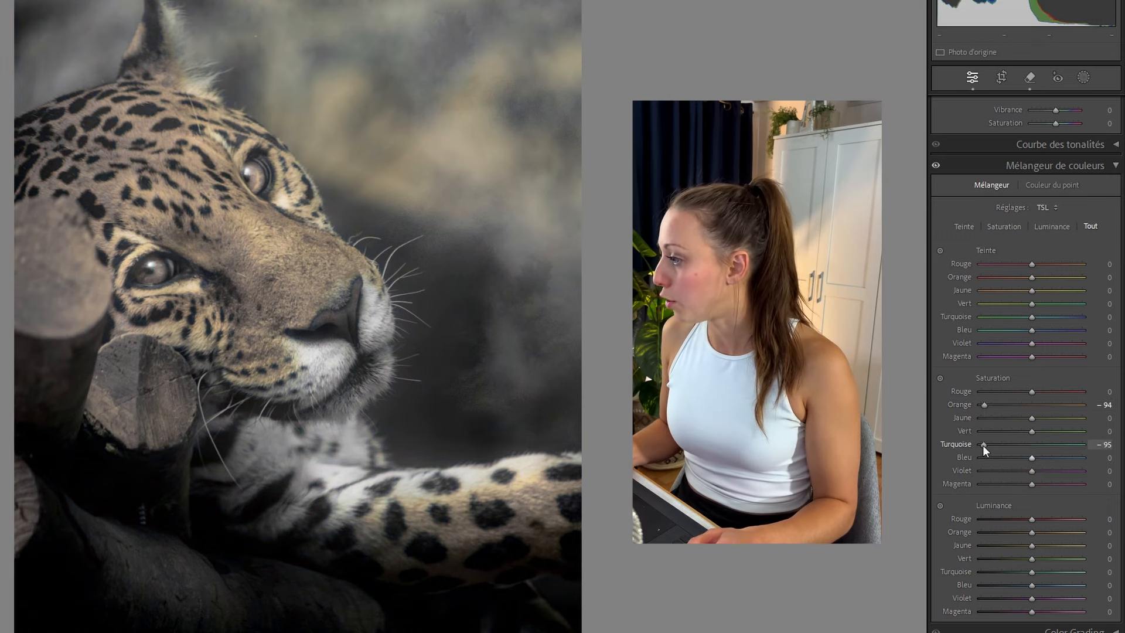
left_click_drag(983, 444, 1070, 444)
left_click(1082, 458)
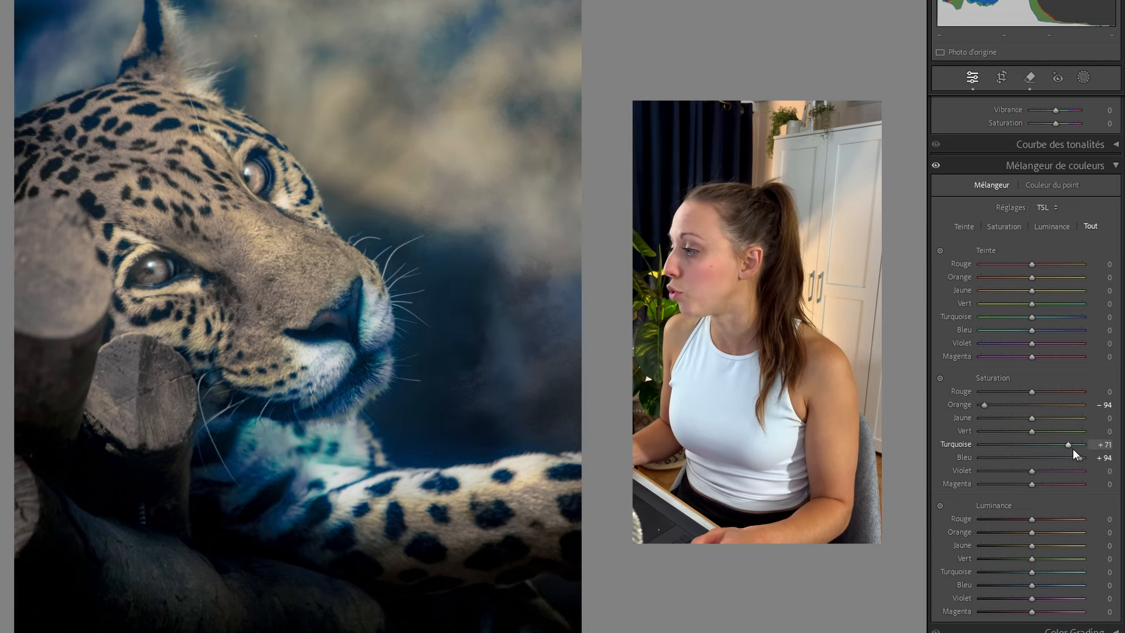
double_click(1068, 446)
double_click(1079, 457)
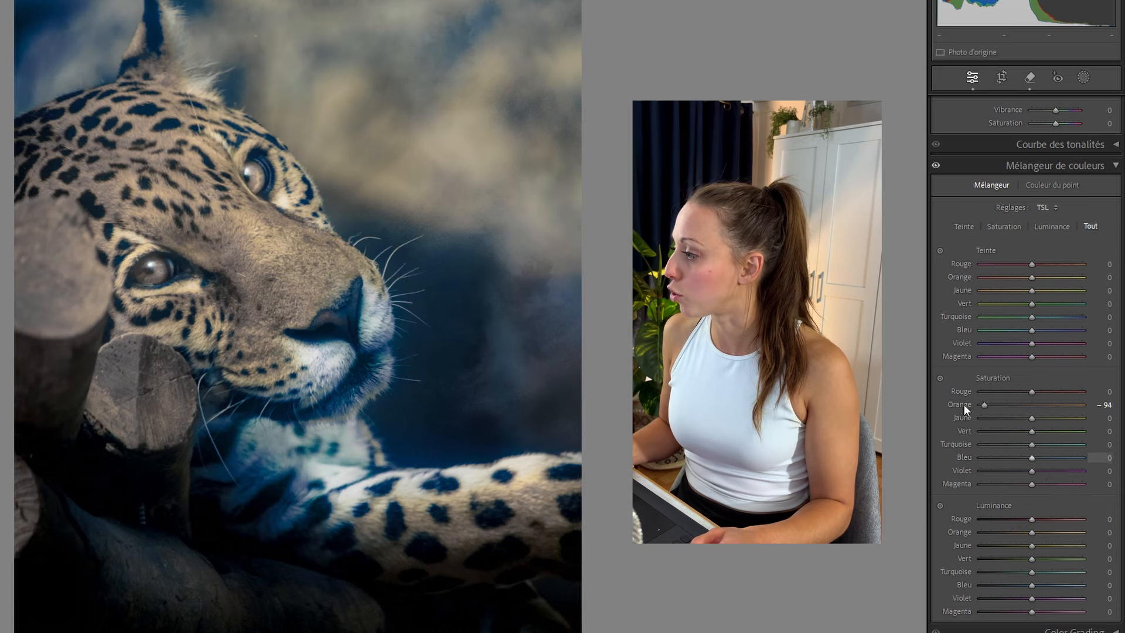
Reset the orange saturation, try Orange at −32 and Jaune at −21, and reset both to 0
double_click(965, 404)
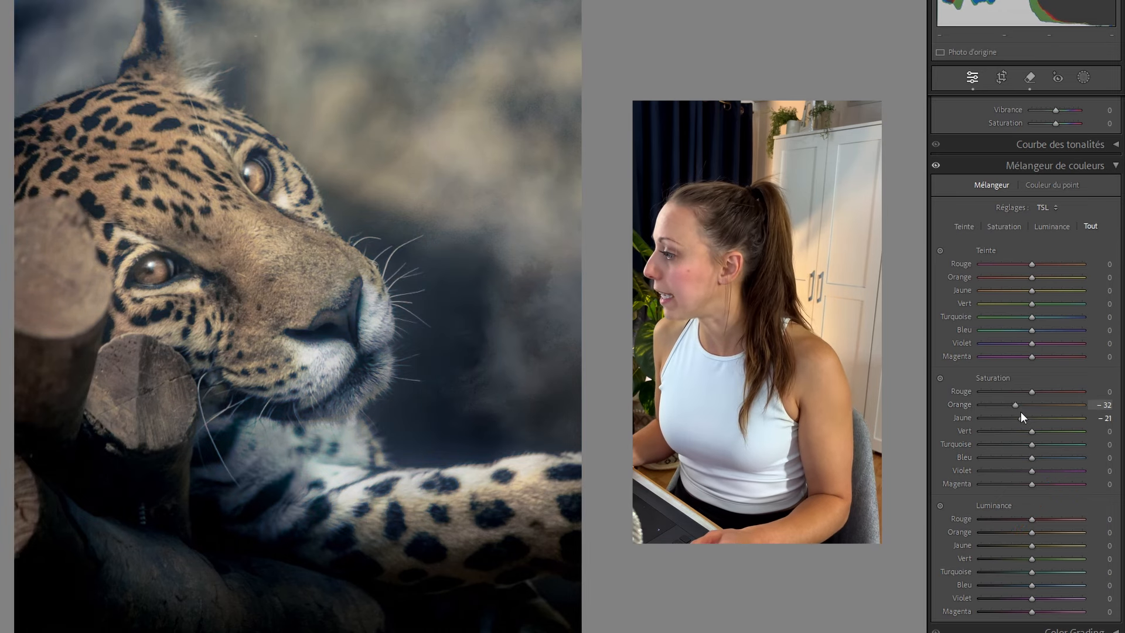
double_click(1015, 405)
double_click(1022, 416)
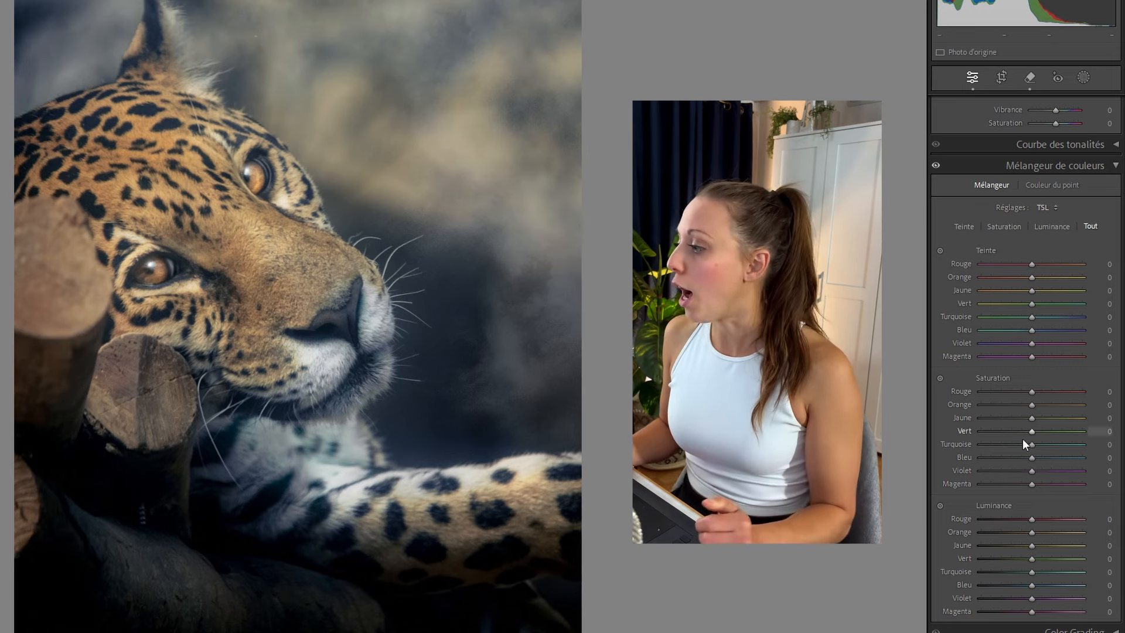
Try the orange luminance at −100 and +83, and reset it to 0
scroll(1013, 448, "down", 3)
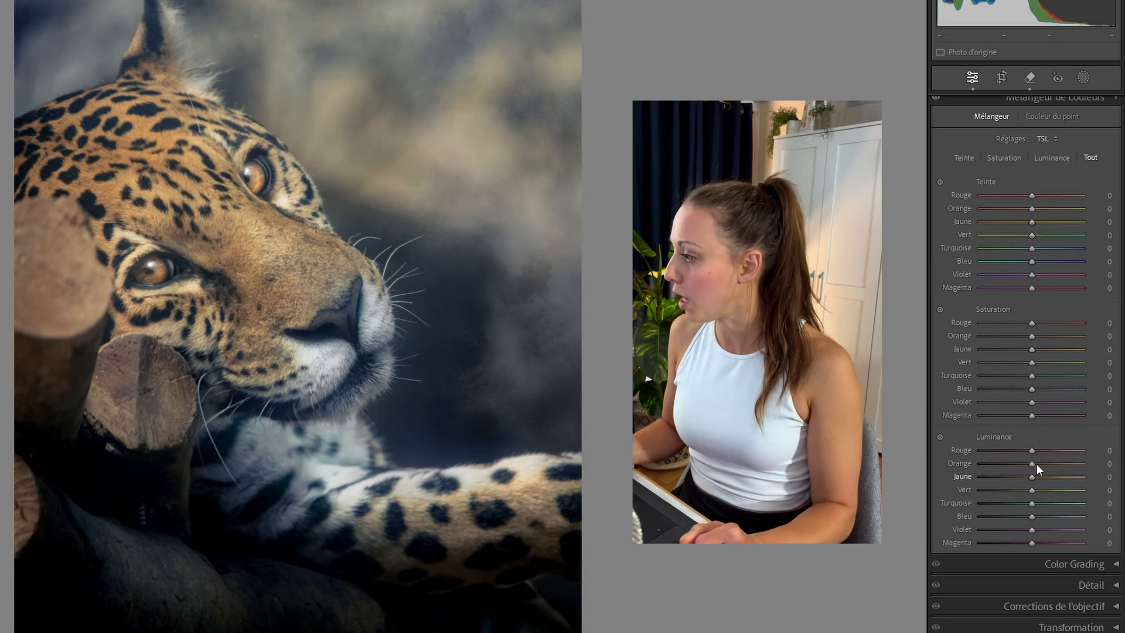
left_click_drag(1030, 463, 979, 463)
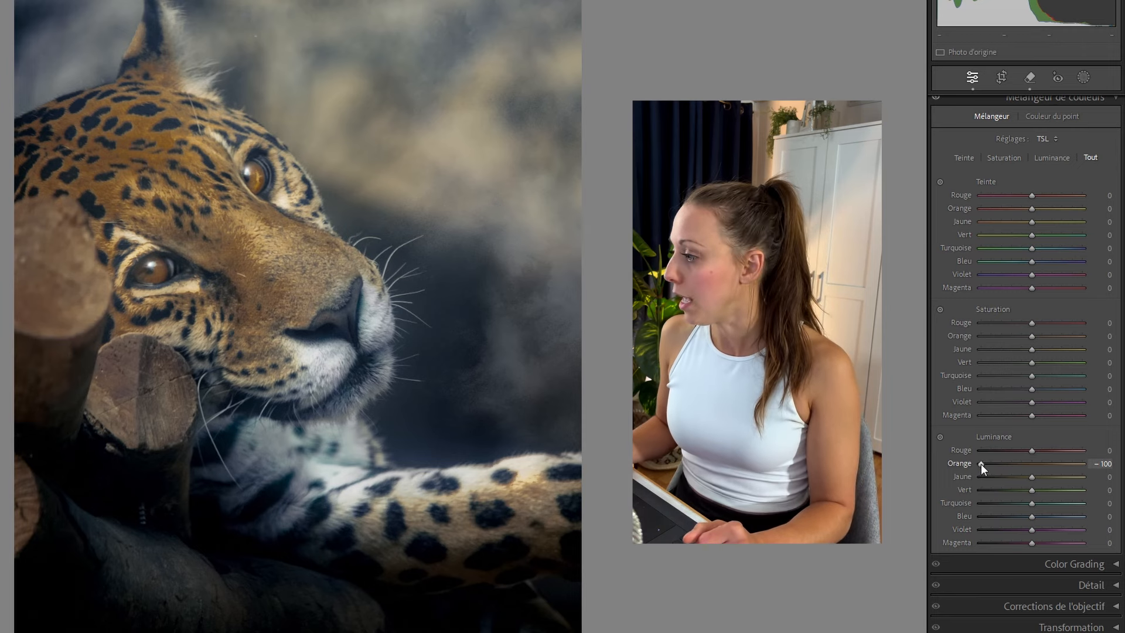
left_click_drag(981, 463, 1075, 469)
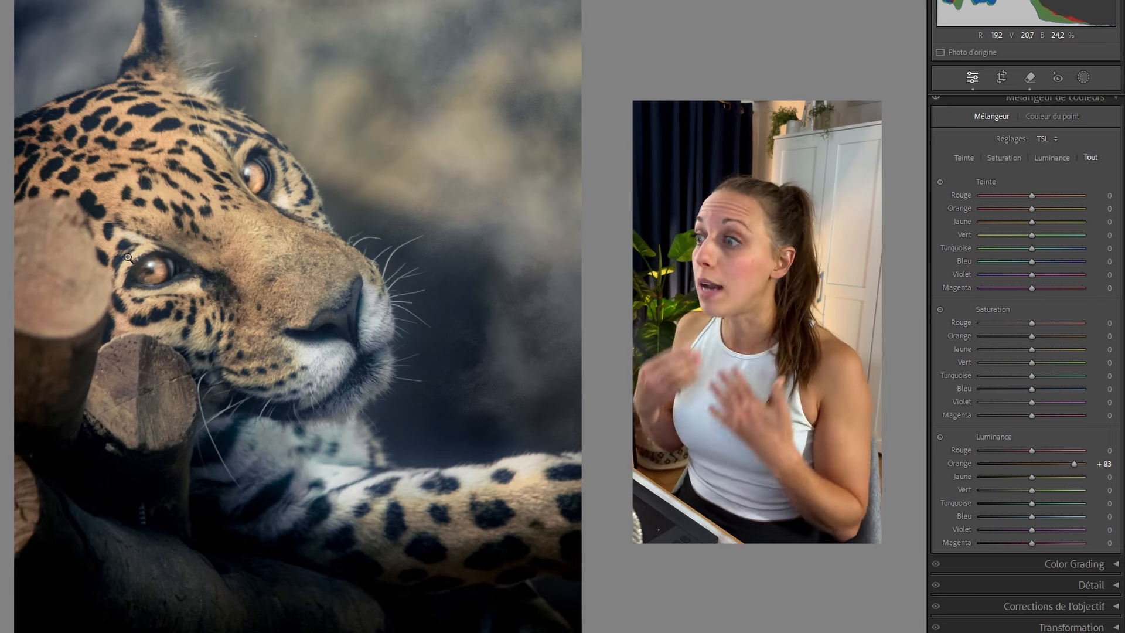
double_click(1079, 465)
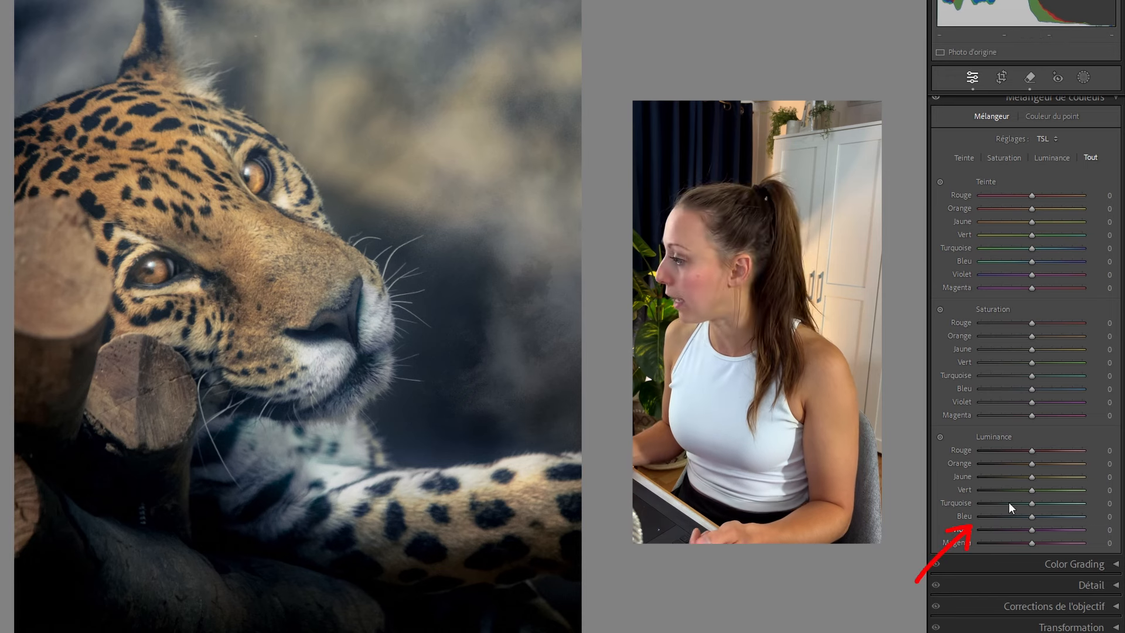
Try darkening the cool tones with luminance at Turquoise −100 and Bleu −99, and reset both to 0
mouse_move(1031, 517)
left_mouse_down()
mouse_move(981, 515)
mouse_move(1002, 504)
mouse_move(979, 501)
left_mouse_up()
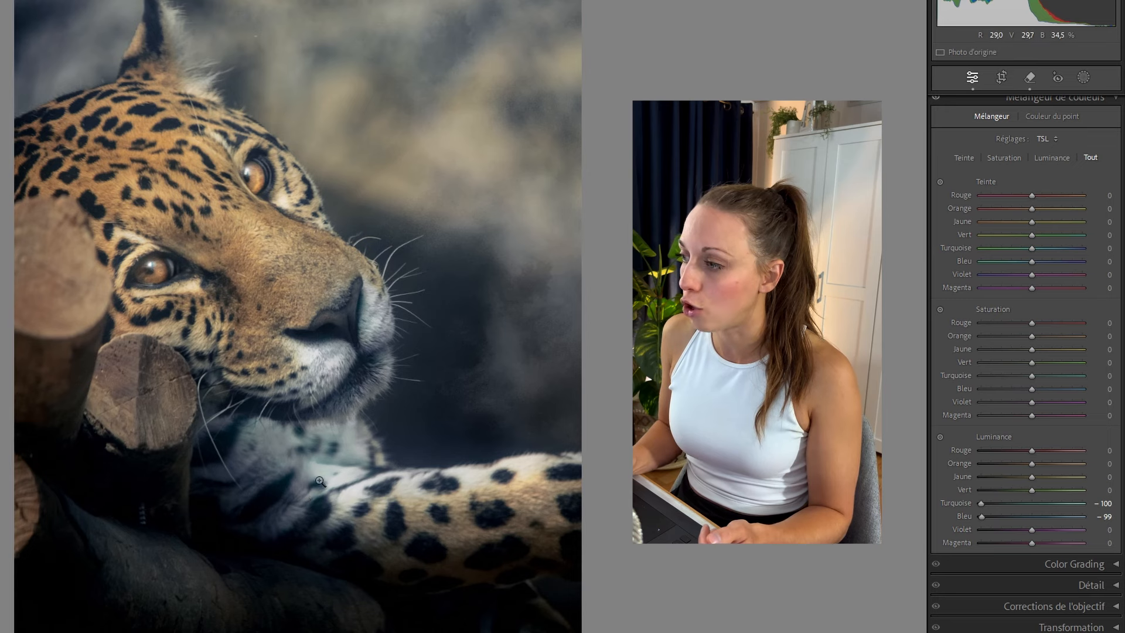
double_click(981, 503)
double_click(982, 517)
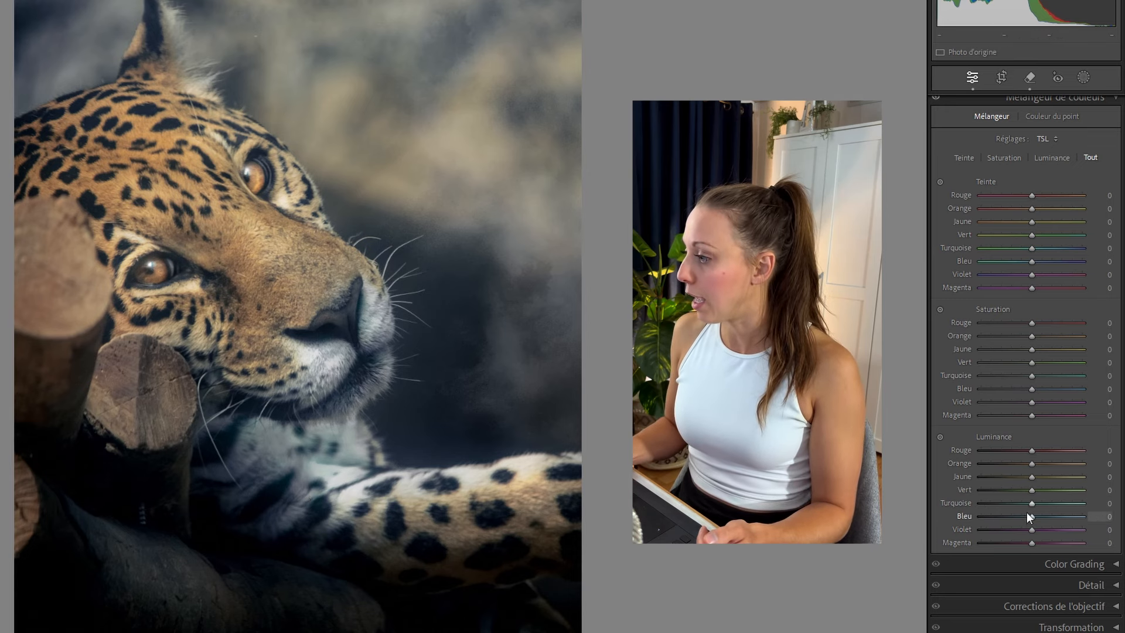
Try brightening luminance with Jaune +69, Vert +84, Turquoise +96 and Bleu +99, and reset all four to 0
mouse_move(1032, 503)
left_mouse_down()
mouse_move(1077, 503)
mouse_move(1063, 517)
mouse_move(1081, 518)
mouse_move(1075, 490)
mouse_move(1048, 476)
mouse_move(1068, 478)
left_mouse_up()
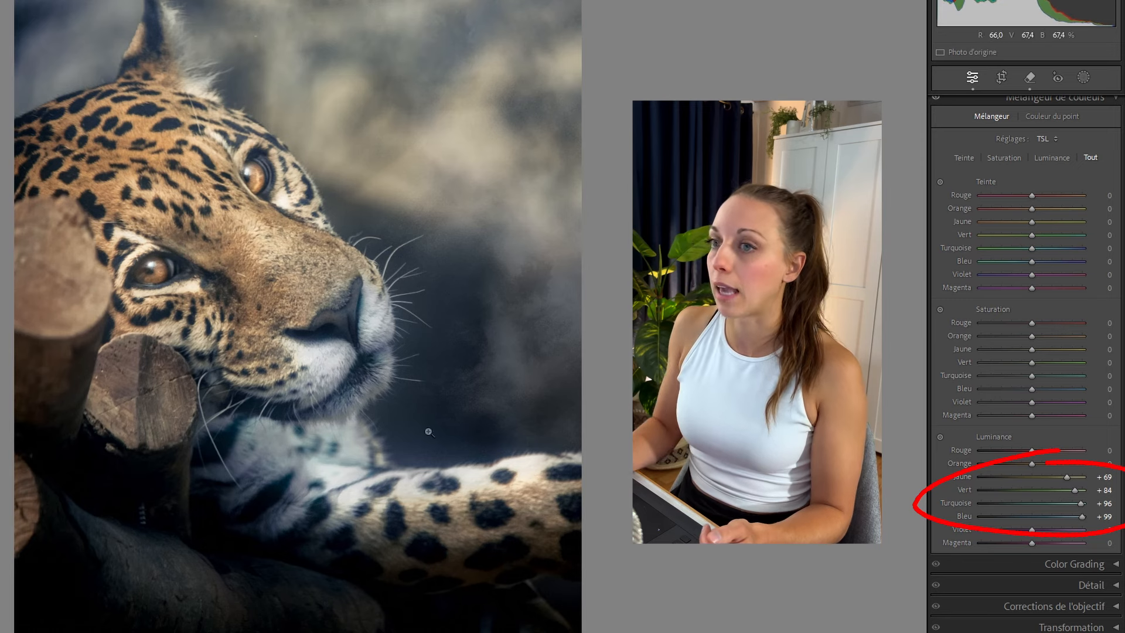
double_click(1066, 475)
double_click(1073, 488)
double_click(1079, 504)
double_click(1081, 517)
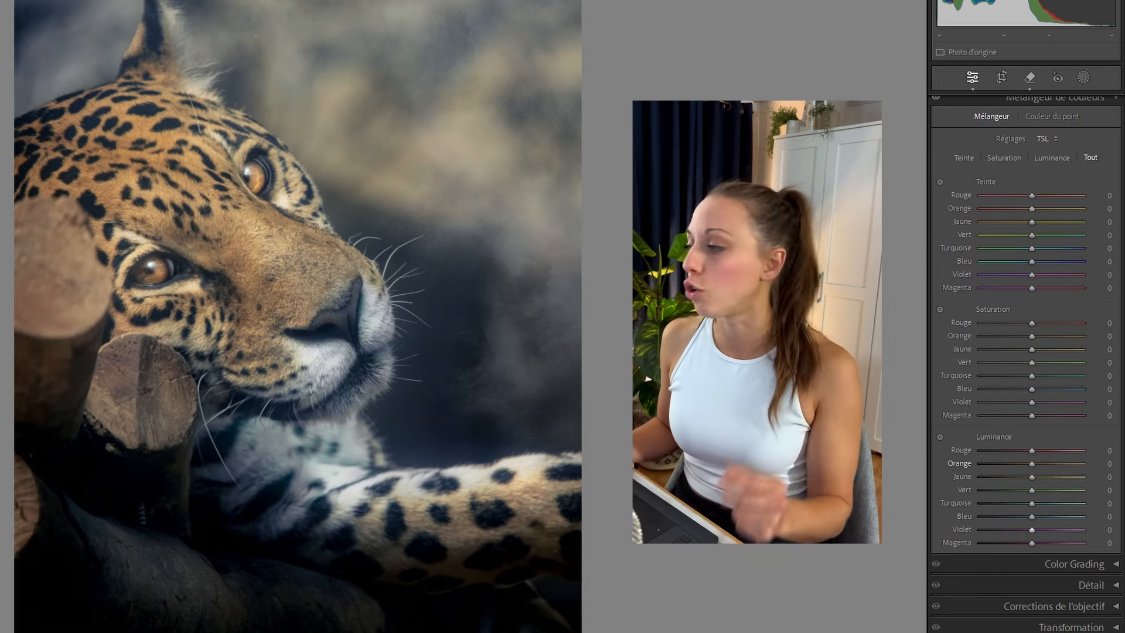
scroll(1025, 363, "up", 2)
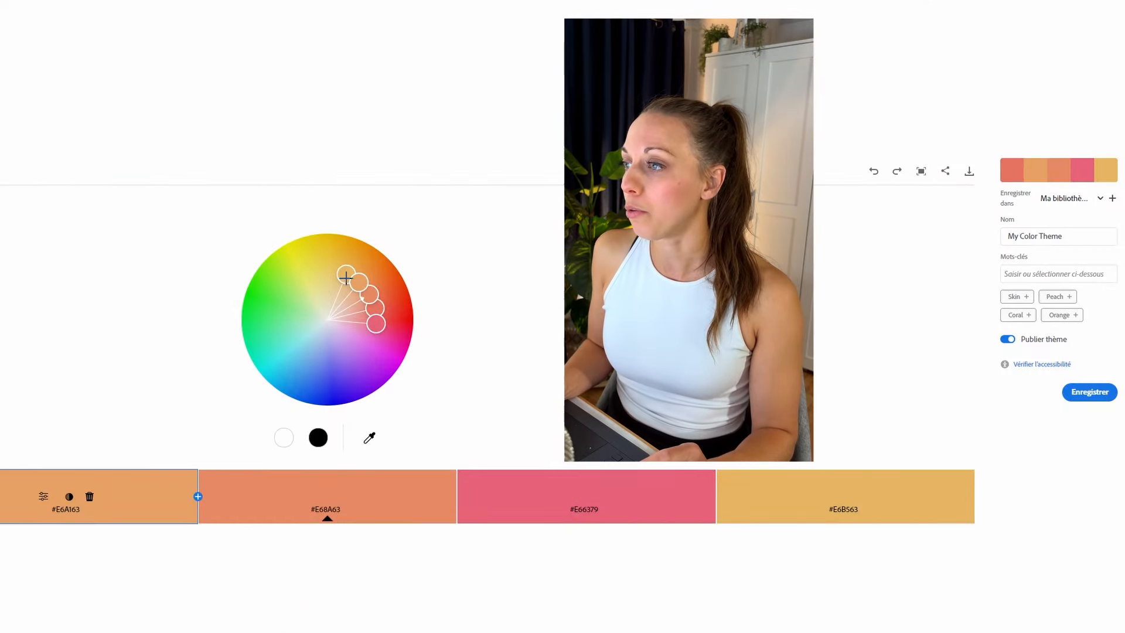
Switch to the Adobe Color wheel and rotate the five-color theme to blue and violet tones to demonstrate hue
left_click_drag(355, 281, 319, 368)
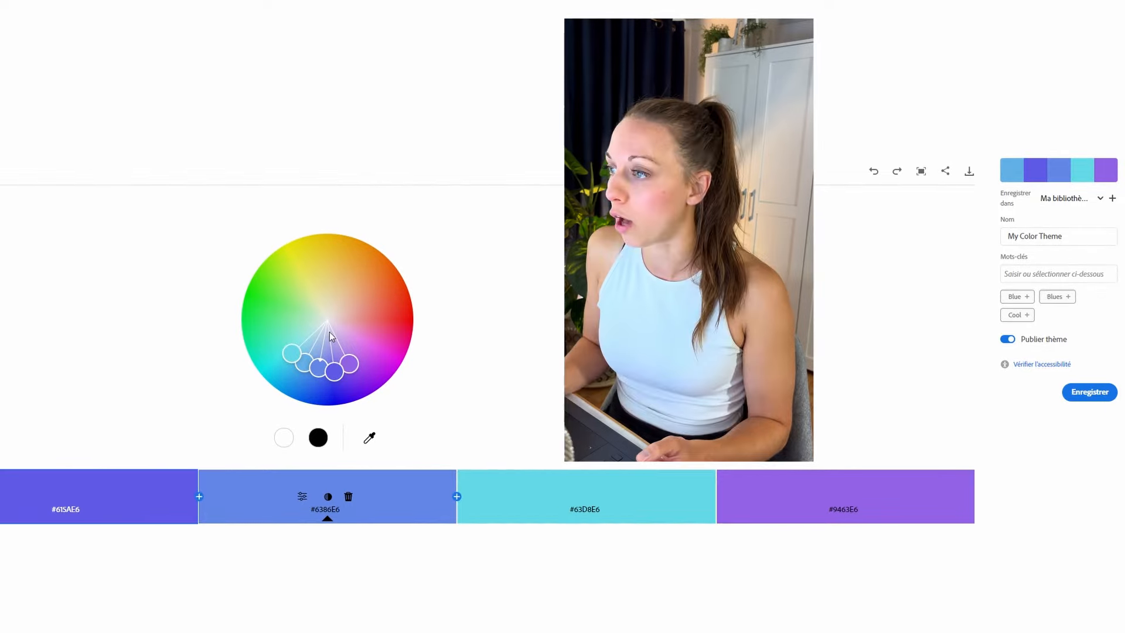
left_click_drag(331, 337, 378, 284)
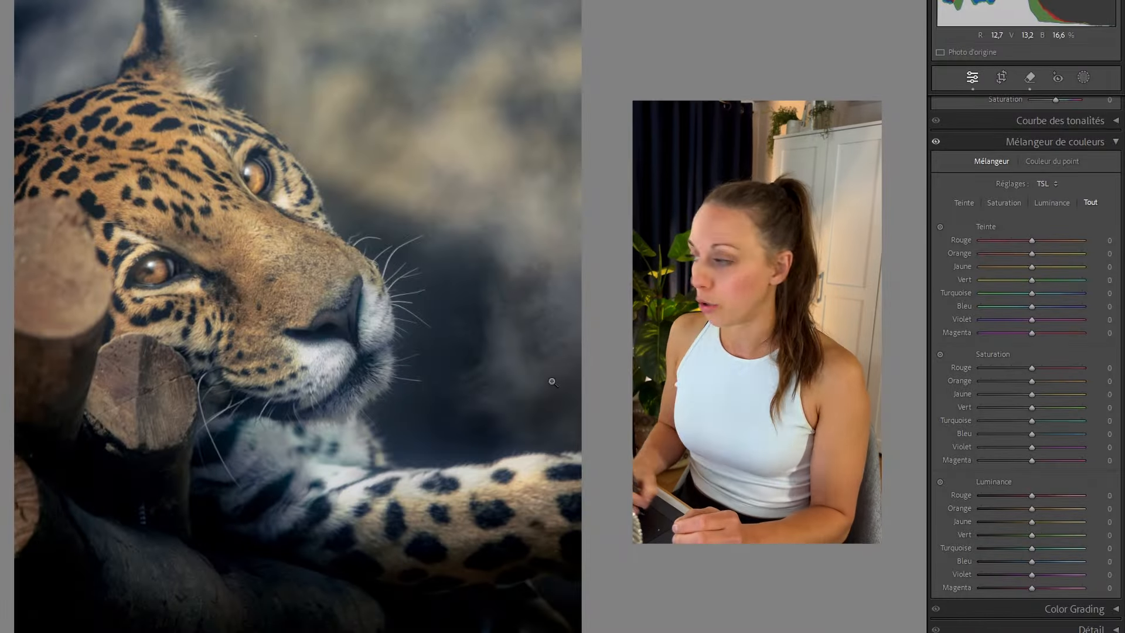
Back in Lightroom, try the leopard photo's orange hue at −100 and +100, and reset it to 0
left_click_drag(1032, 254, 976, 252)
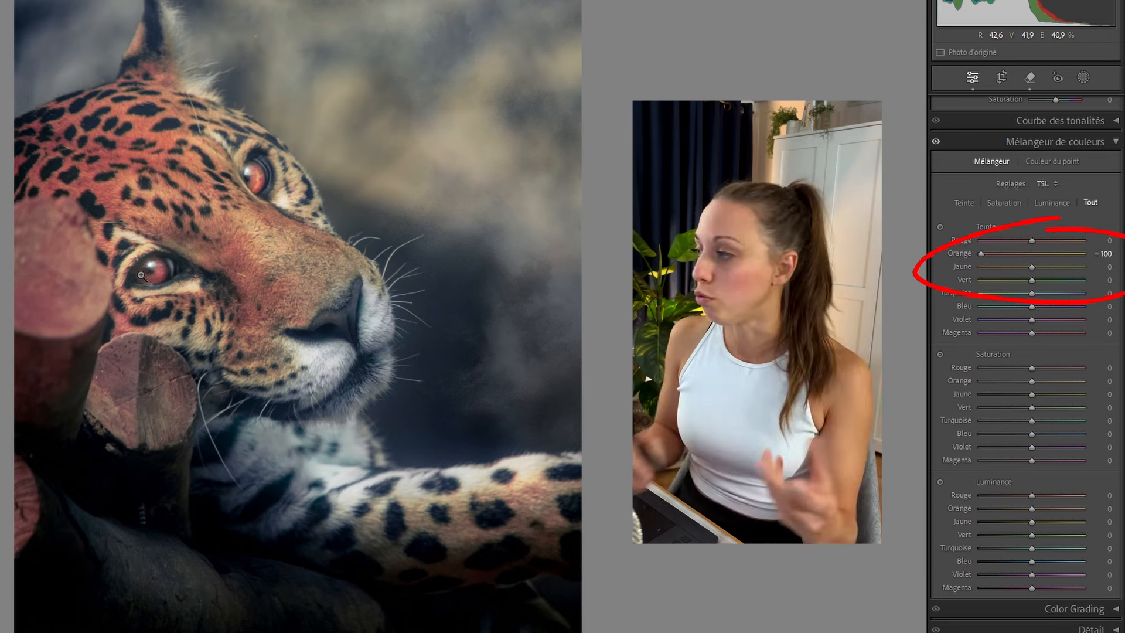
left_click_drag(978, 253, 1086, 261)
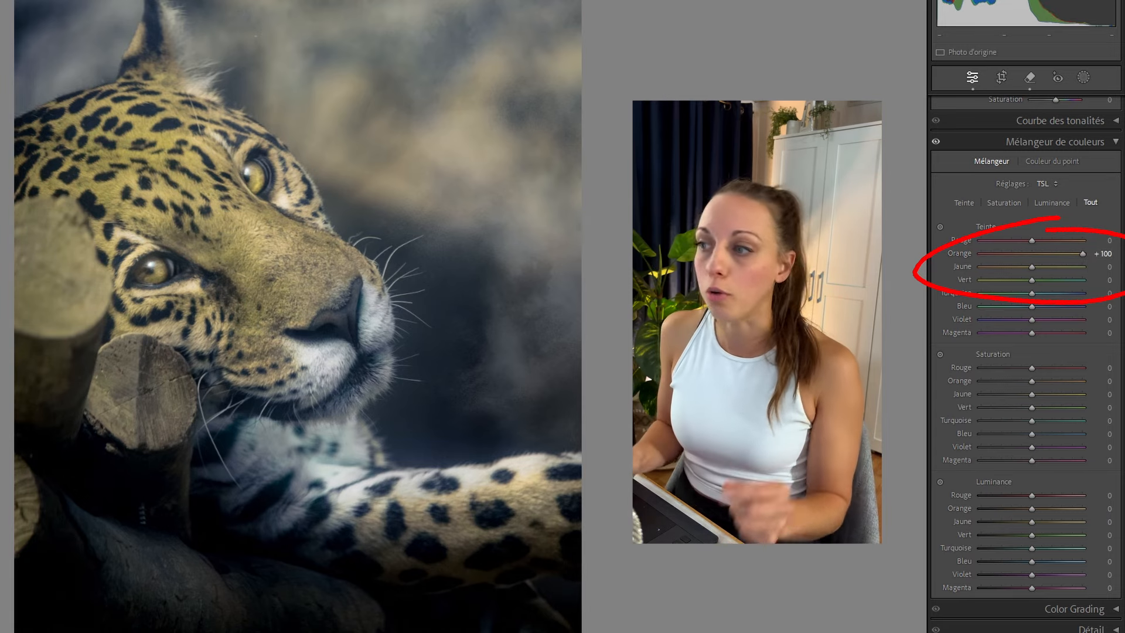
double_click(1084, 253)
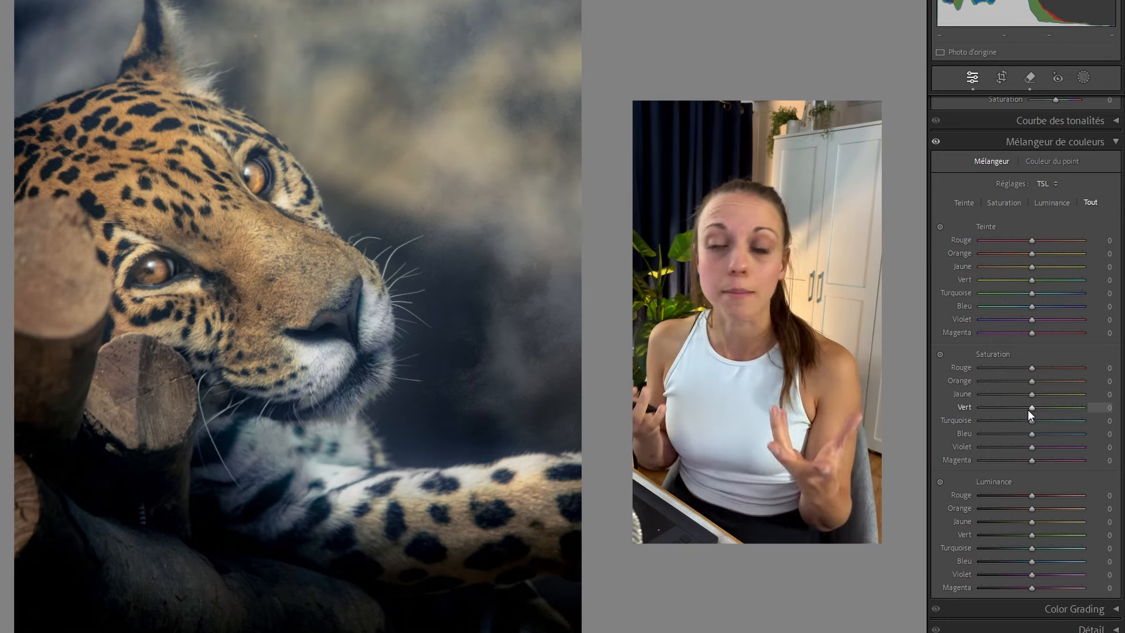
scroll(1028, 409, "down", 1)
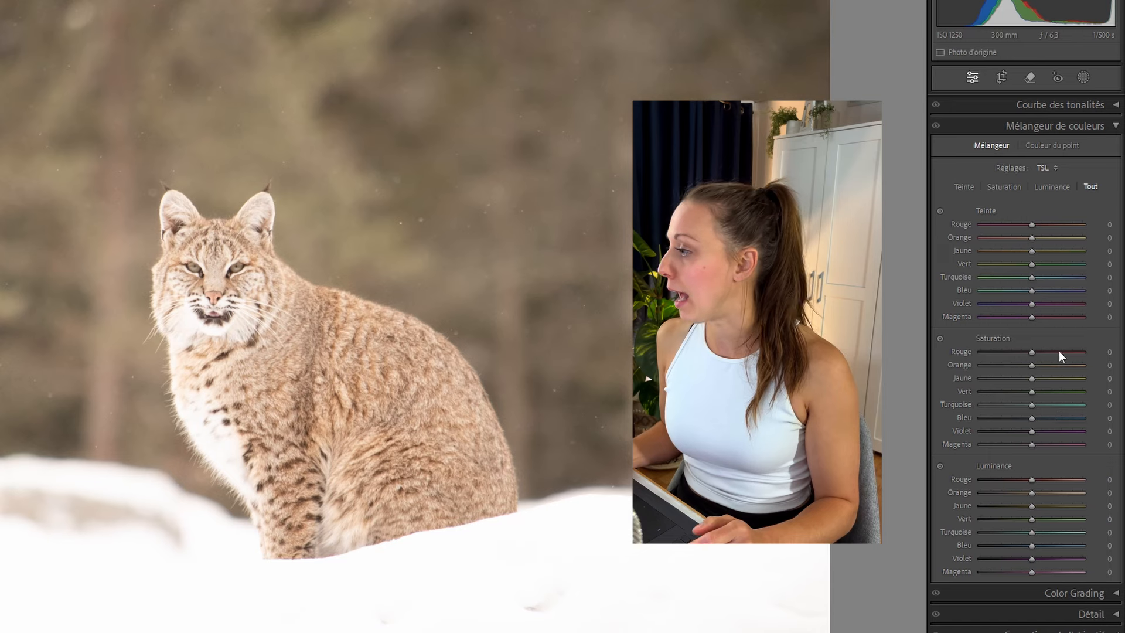
Adjust the lynx photo's basic tone with Hautes lumières at −86, Exposition at −0,35 and Noirs at −21
scroll(1059, 351, "up", 5)
scroll(1031, 328, "up", 3)
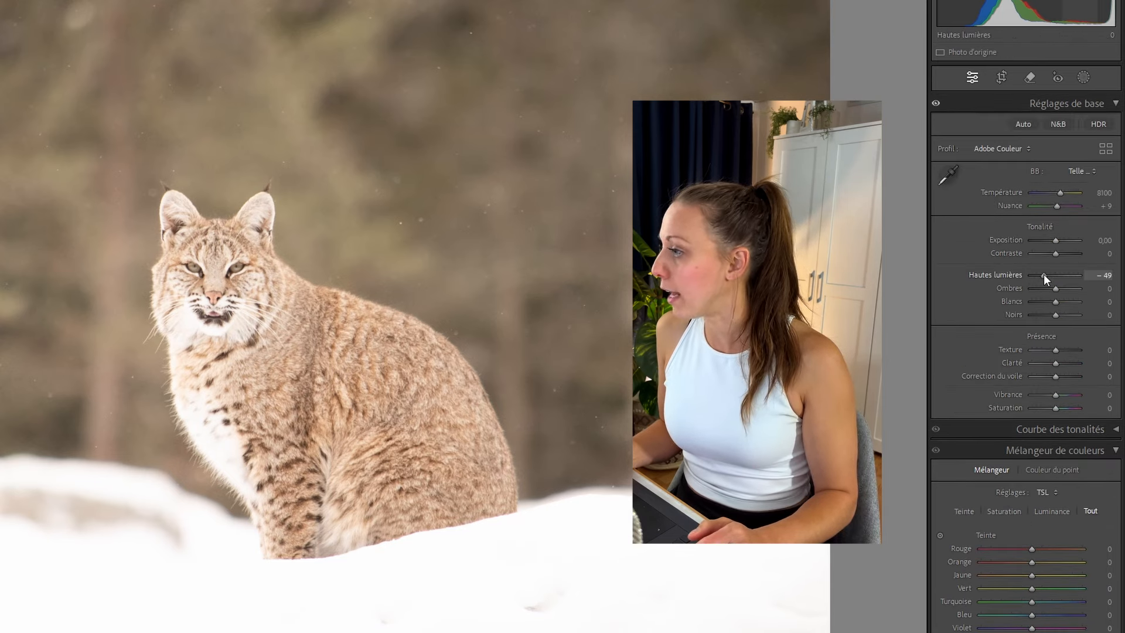
mouse_move(1044, 275)
left_mouse_down()
mouse_move(1054, 238)
mouse_move(1036, 274)
left_mouse_up()
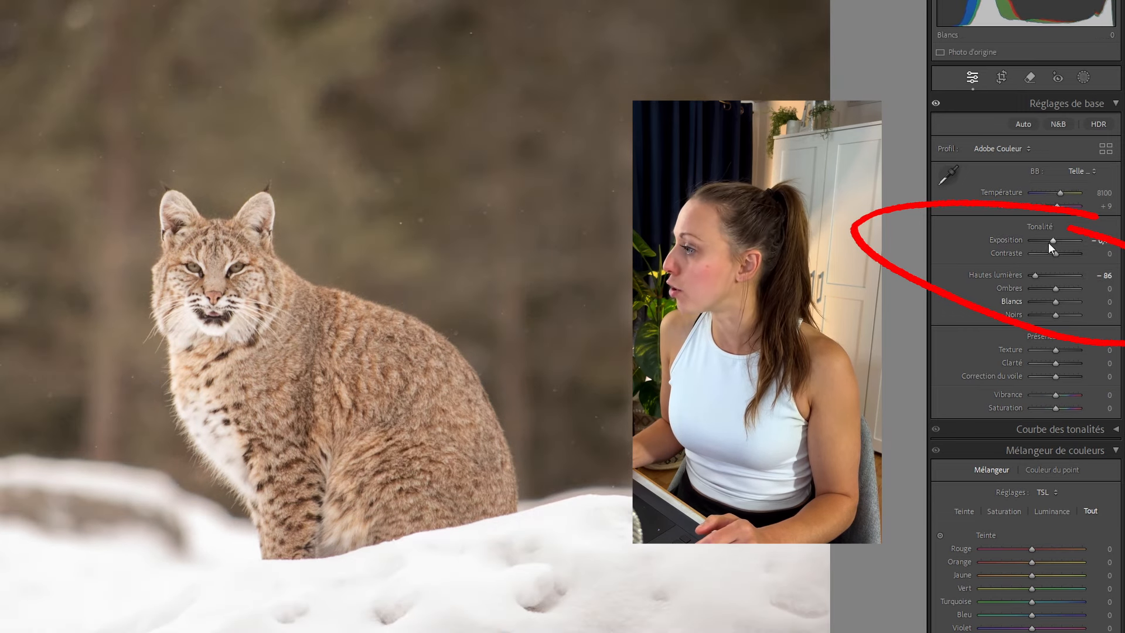
left_click_drag(1053, 240, 1055, 240)
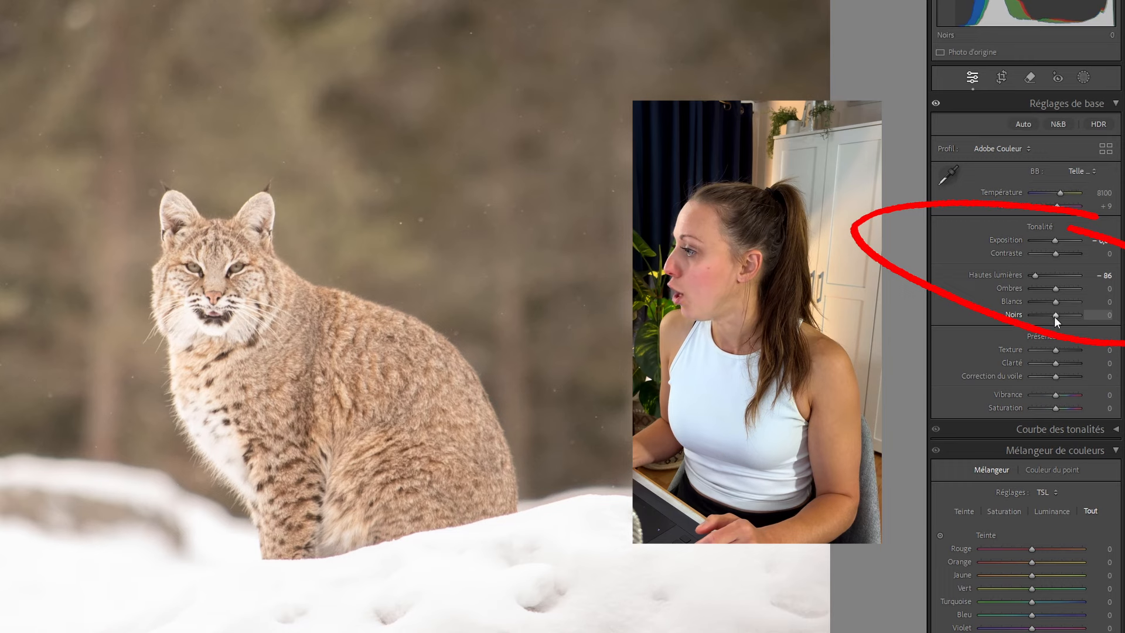
left_click_drag(1054, 317, 1050, 316)
left_click_drag(1053, 240, 1052, 240)
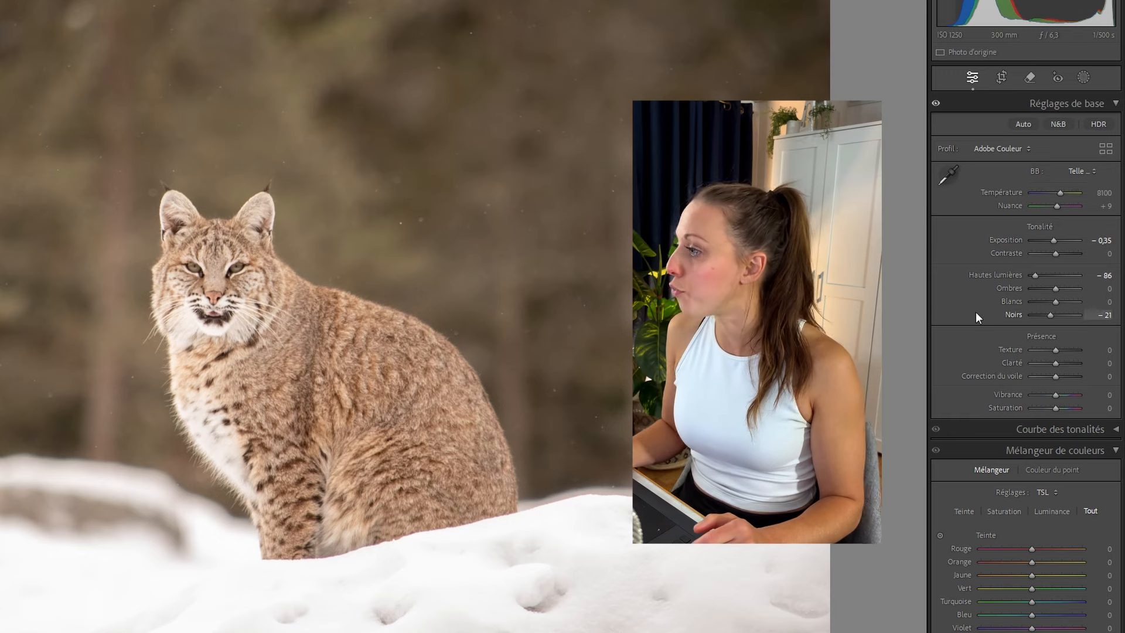
Reduce the warm colors' saturation in the color mixer, with Rouge at −100, Orange at −48 and Jaune at −57
scroll(1026, 363, "down", 8)
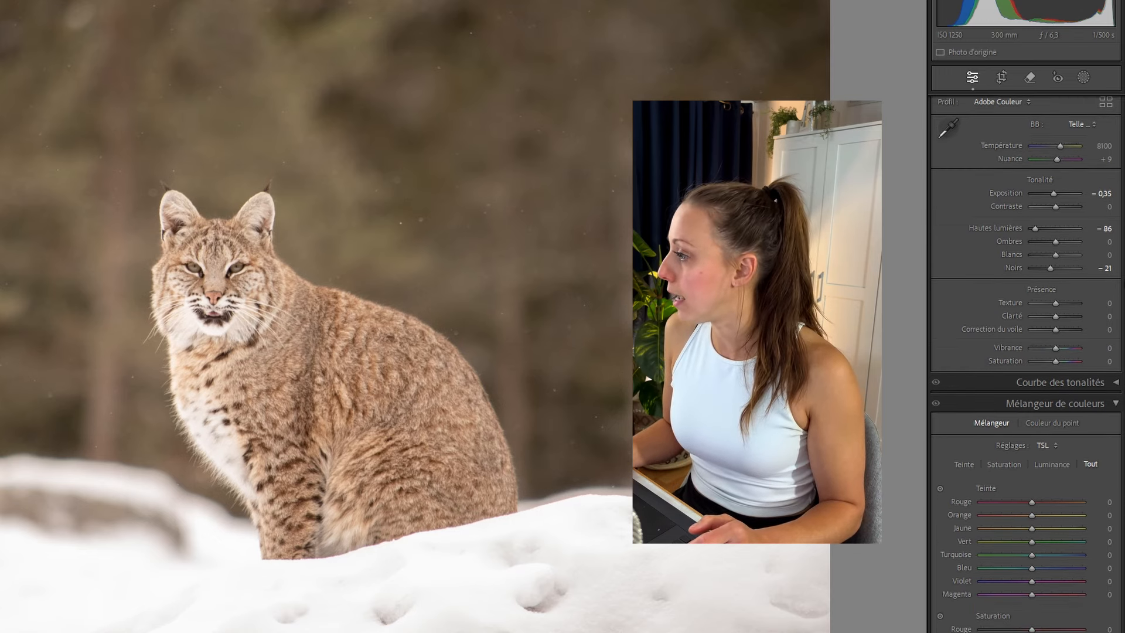
left_click_drag(1124, 443, 1124, 449)
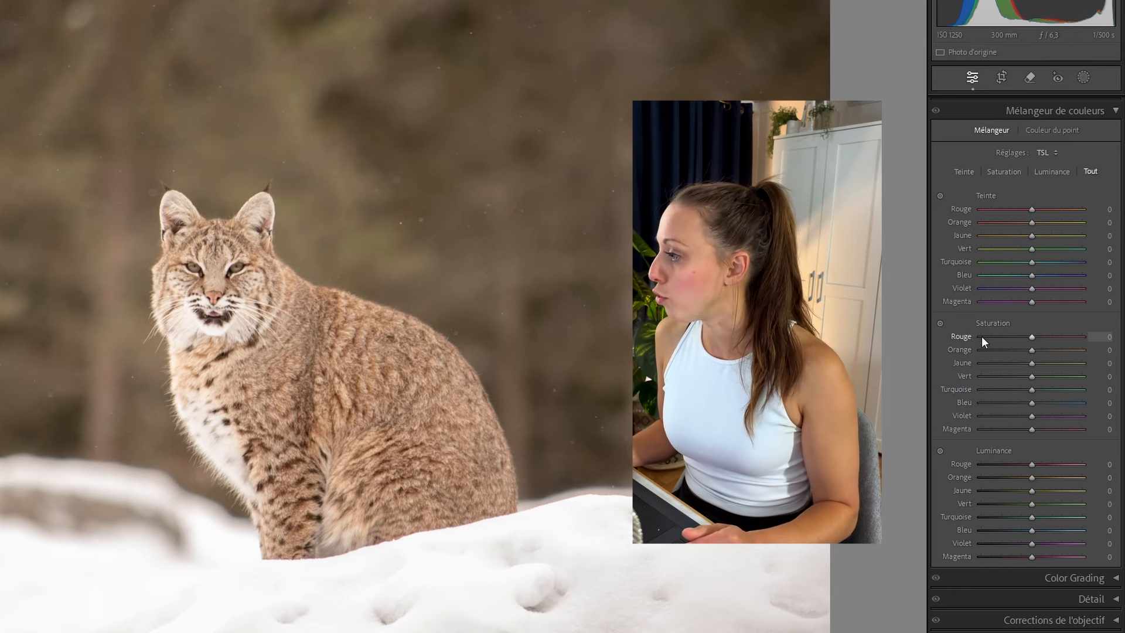
mouse_move(1007, 336)
left_mouse_down()
mouse_move(977, 336)
mouse_move(996, 350)
left_mouse_up()
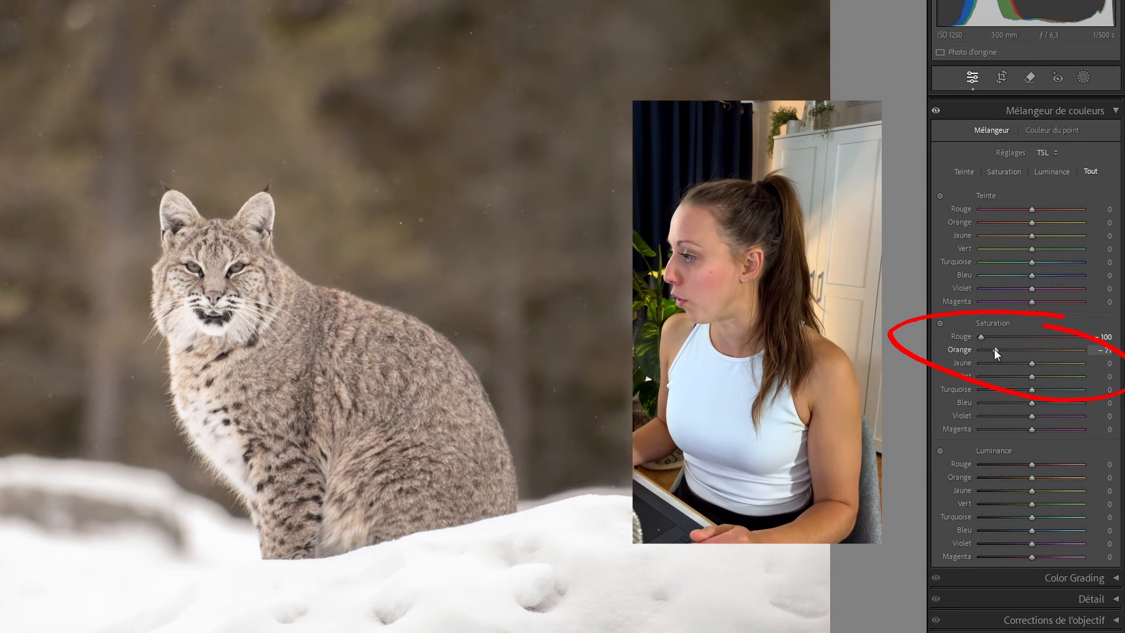
left_click_drag(995, 350, 1005, 351)
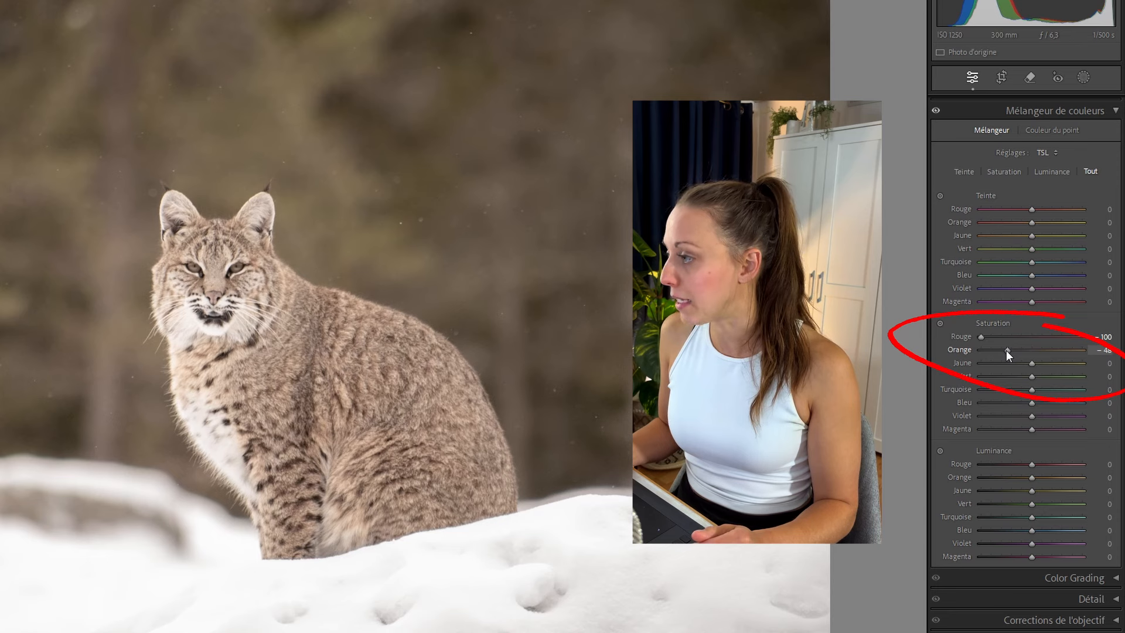
left_click(982, 363)
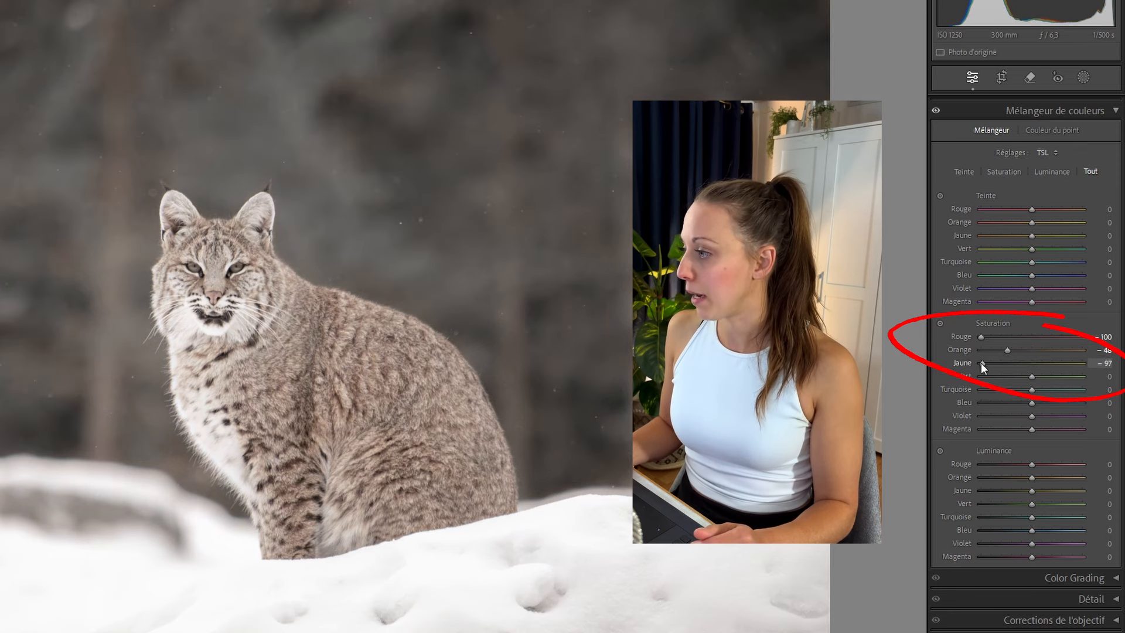
left_click_drag(981, 364, 1002, 366)
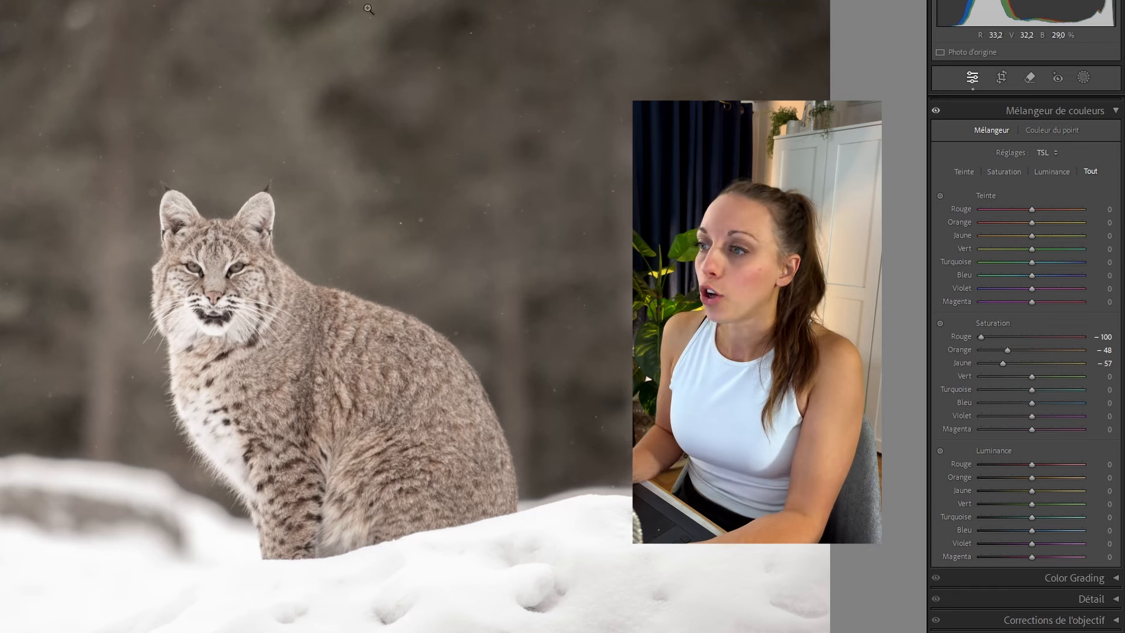
Try boosting saturation with Turquoise +43, Bleu +52, Violet +60 and Magenta +61, and reset all four to 0
left_click(1054, 390)
left_click(1059, 403)
left_click(1063, 415)
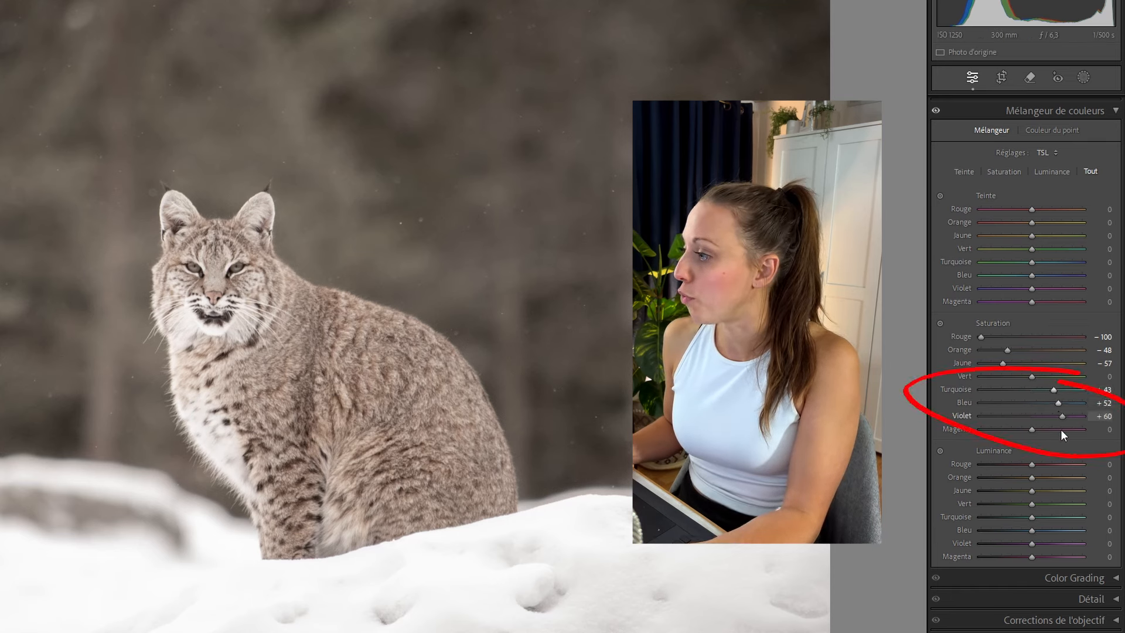
left_click(1062, 430)
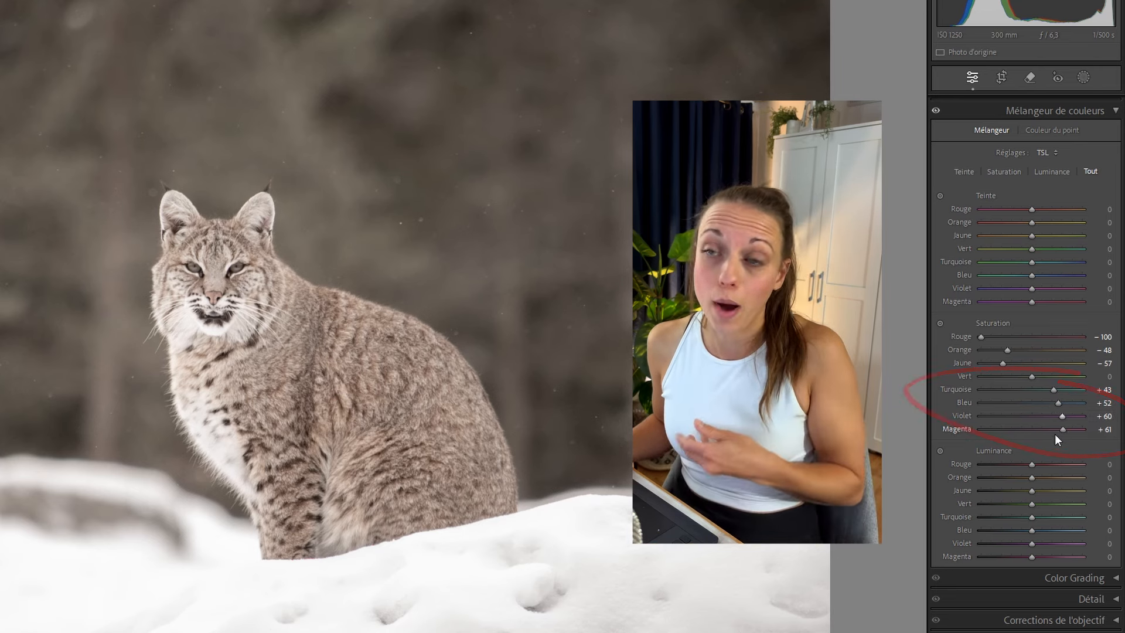
double_click(1053, 389)
double_click(1059, 402)
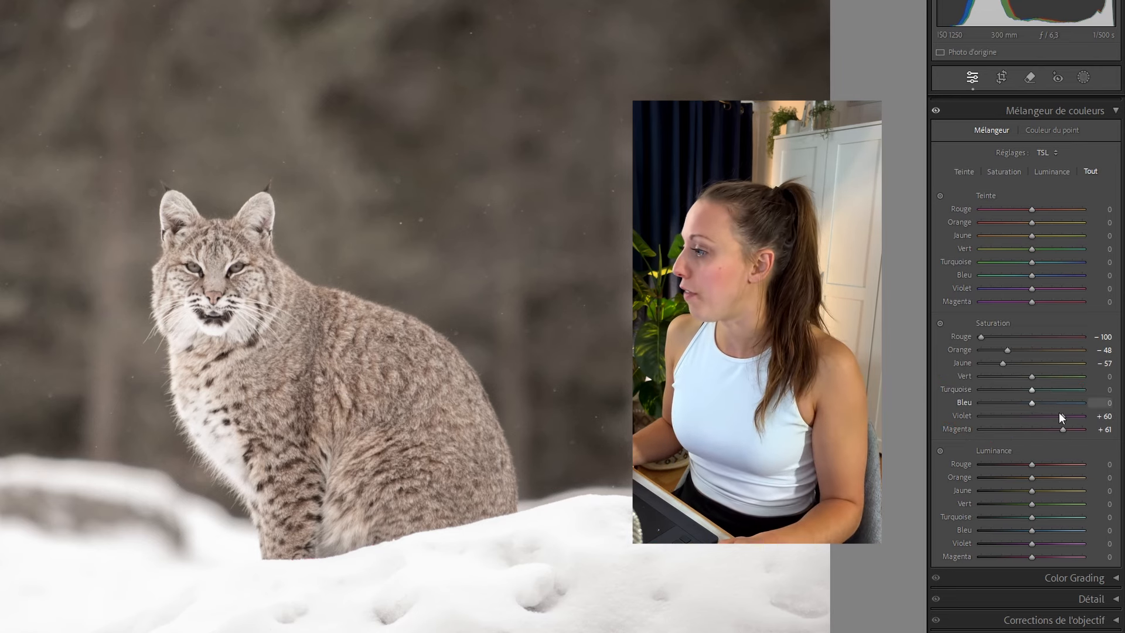
double_click(1060, 415)
double_click(1061, 429)
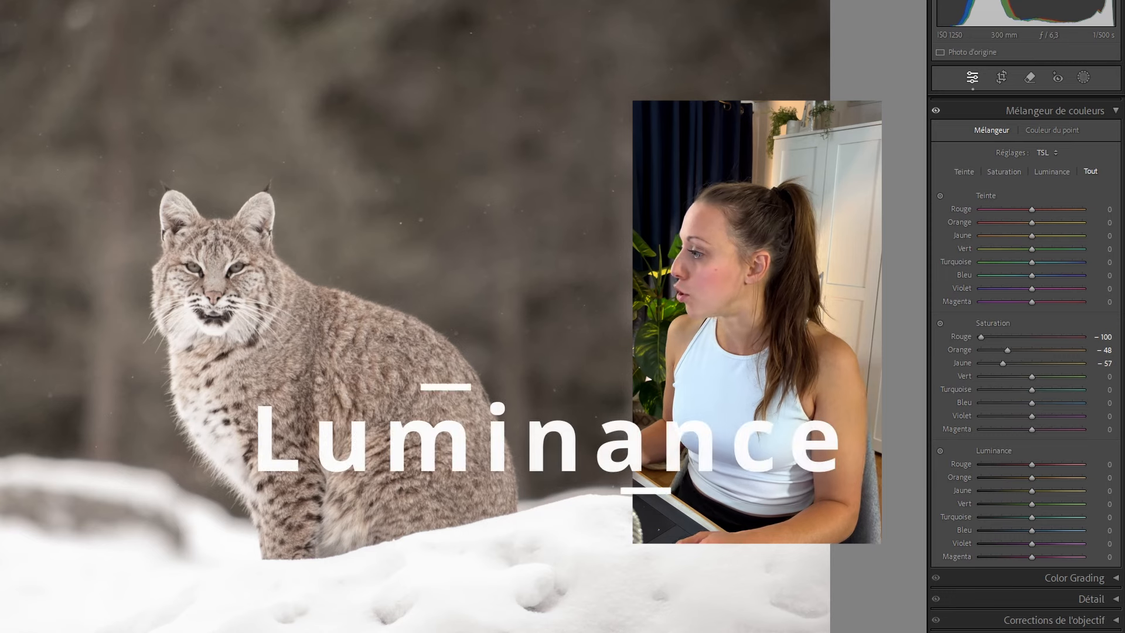
Reset the yellow saturation to compare the background, and set Jaune to −55
scroll(1032, 422, "down", 1)
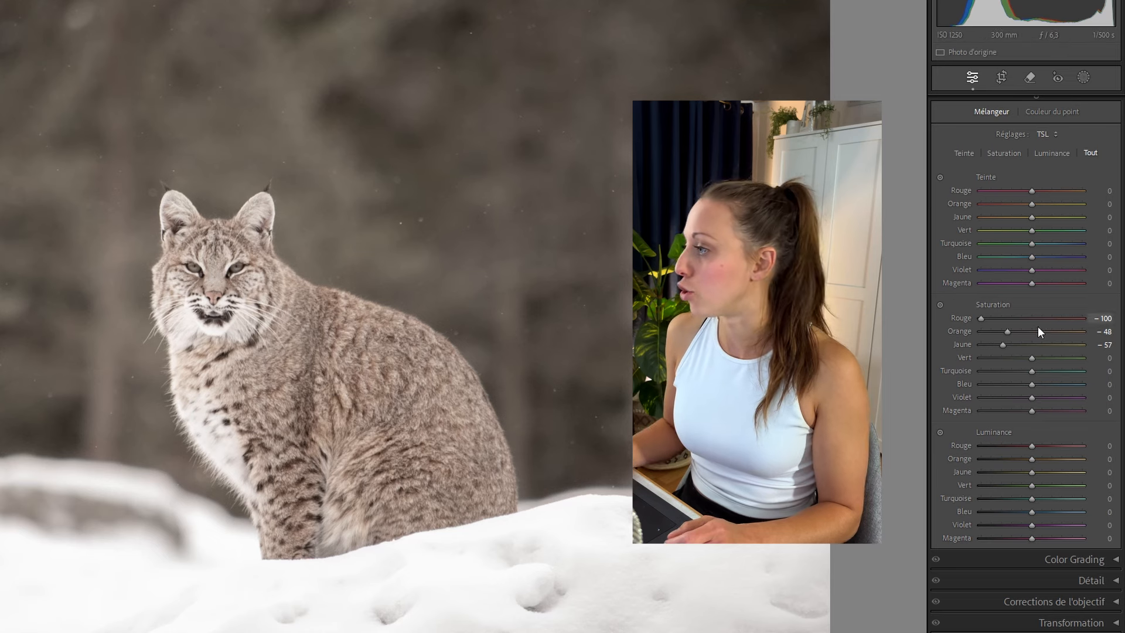
double_click(1004, 343)
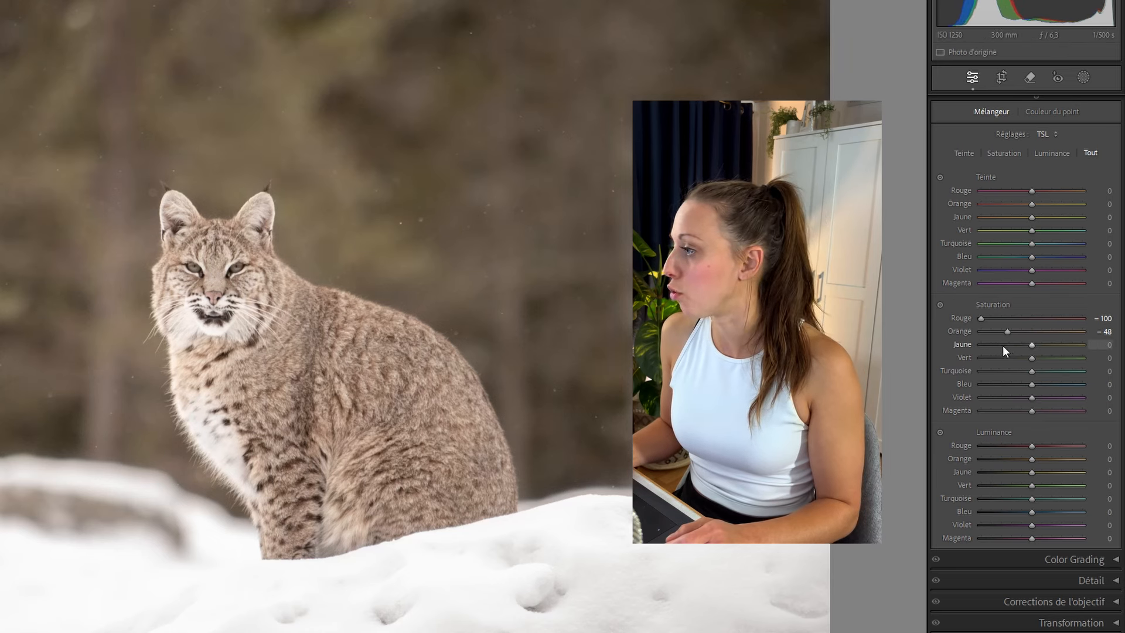
left_click(1003, 345)
left_click_drag(1005, 344, 1003, 345)
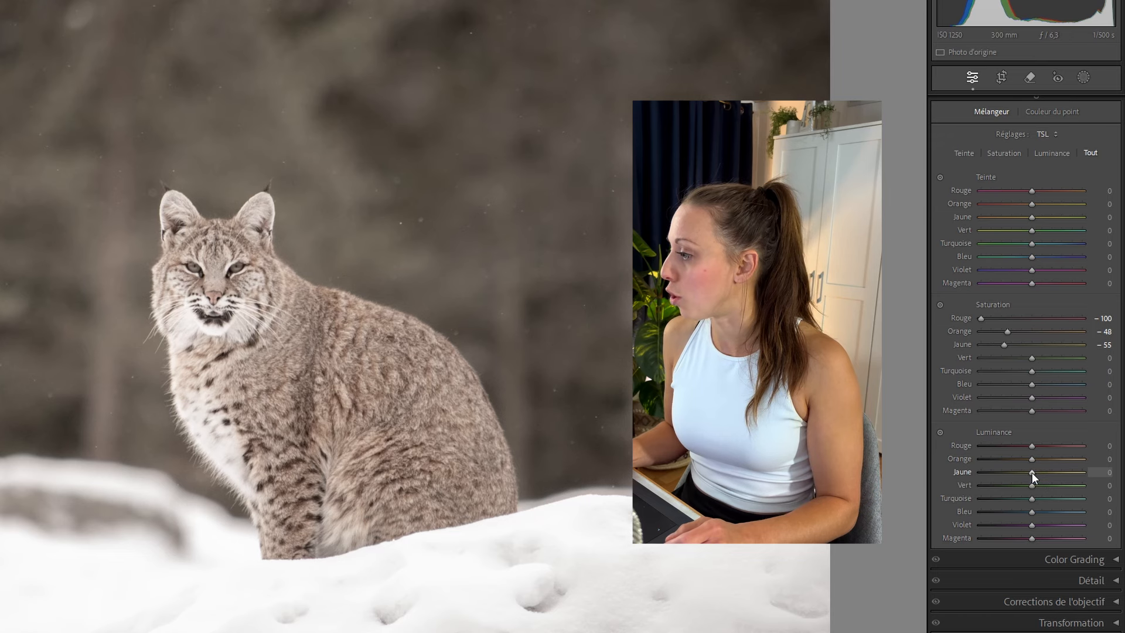
Darken the warm tones by setting the luminance of Jaune to −79 and Orange to −18
left_click_drag(1029, 472, 989, 472)
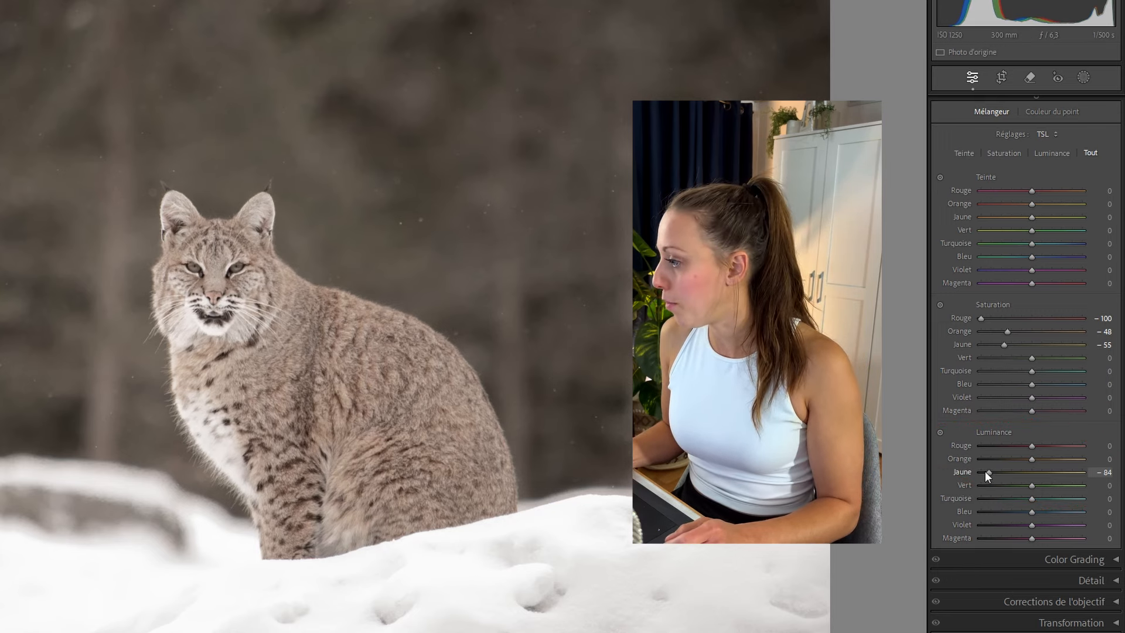
left_click_drag(986, 471, 985, 472)
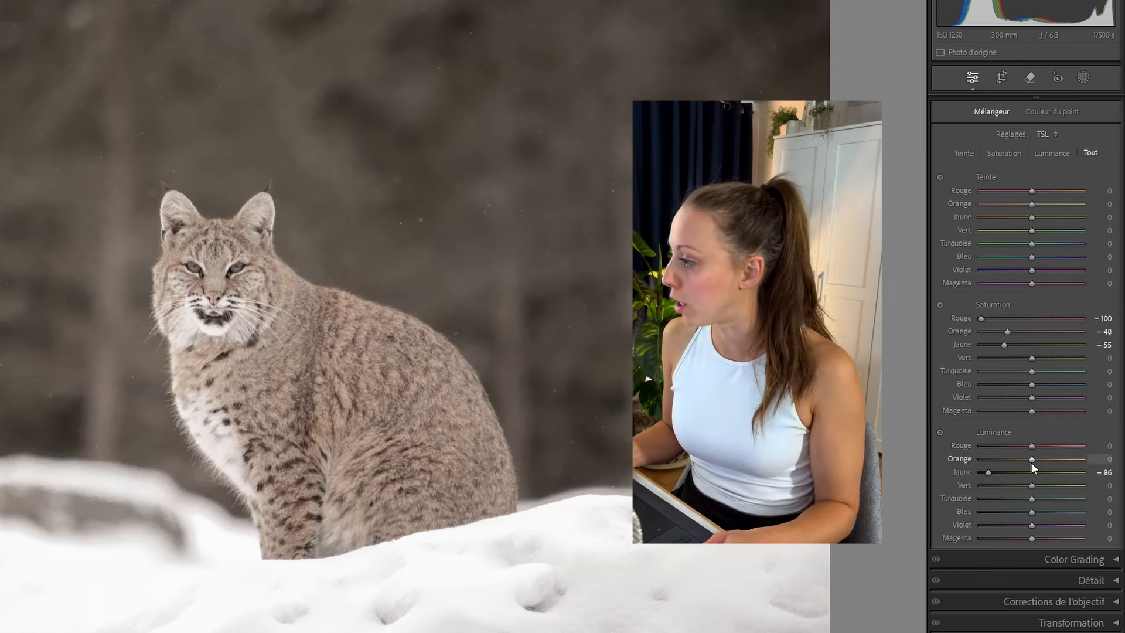
left_click_drag(1031, 459, 993, 470)
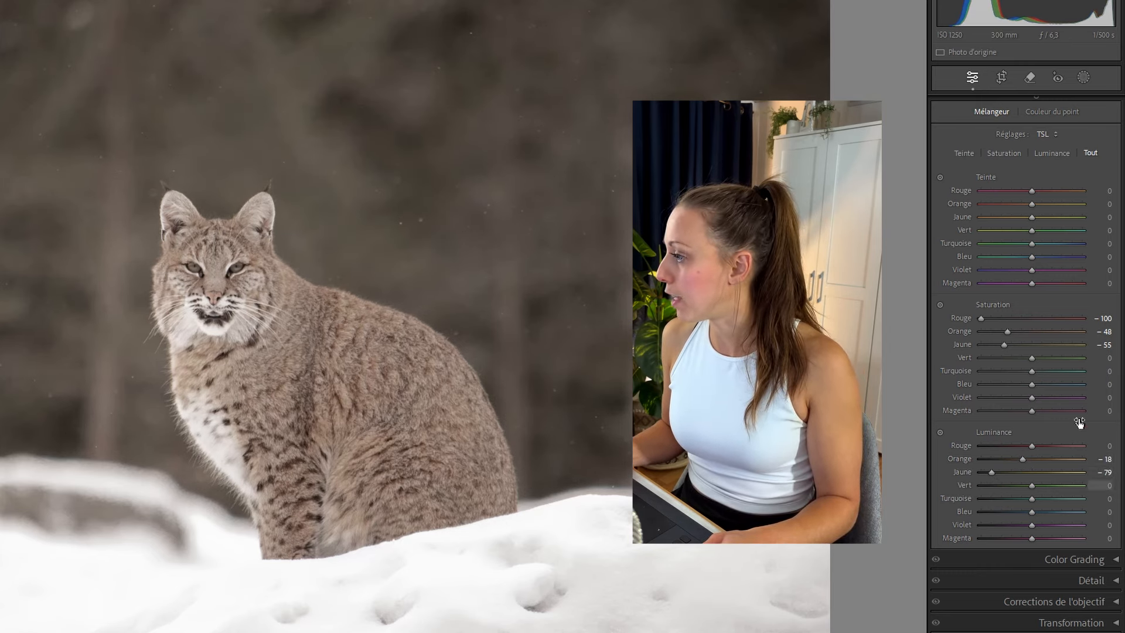
Shift the background toward green by setting the hue of Jaune to +92 and Vert to +91
scroll(943, 306, "up", 3)
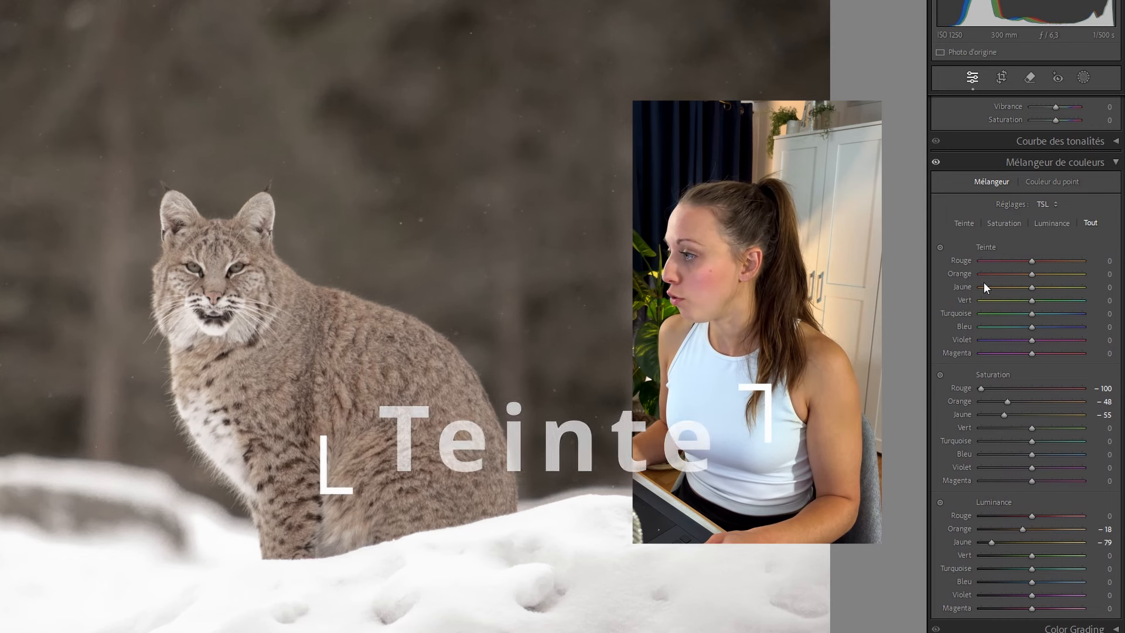
left_click_drag(1032, 287, 1082, 286)
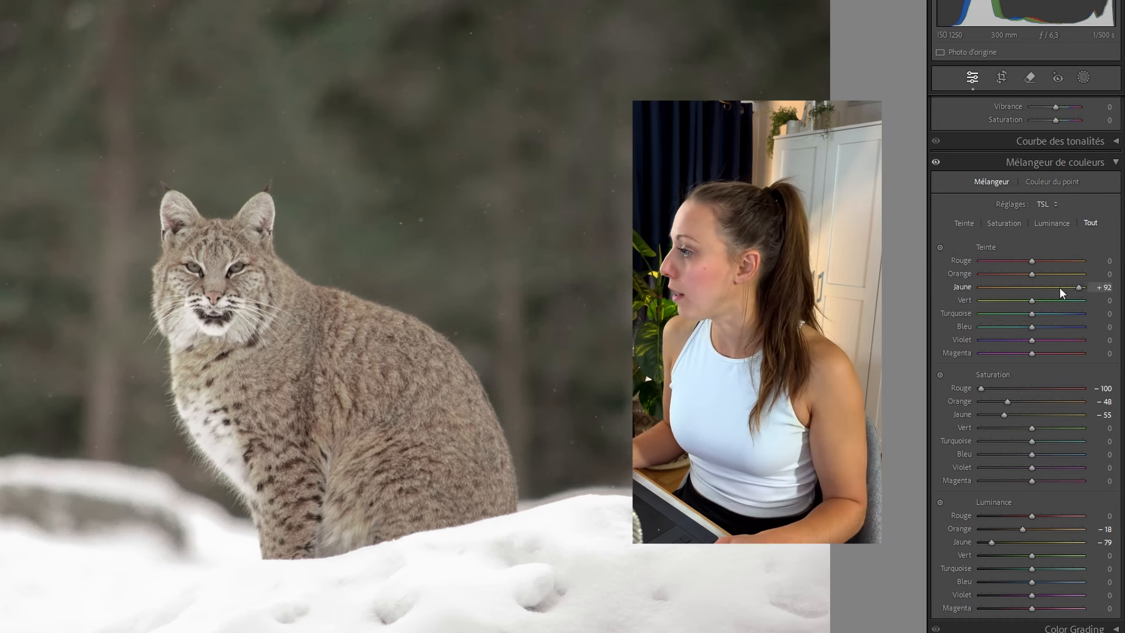
left_click_drag(1077, 288, 1045, 301)
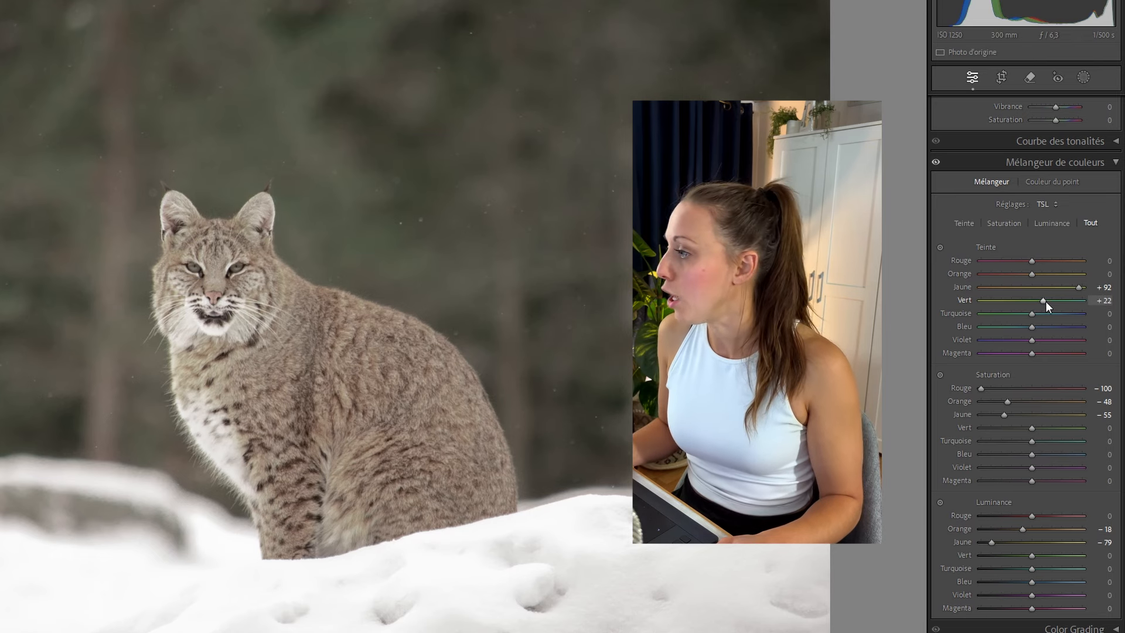
left_click_drag(1049, 301, 1070, 304)
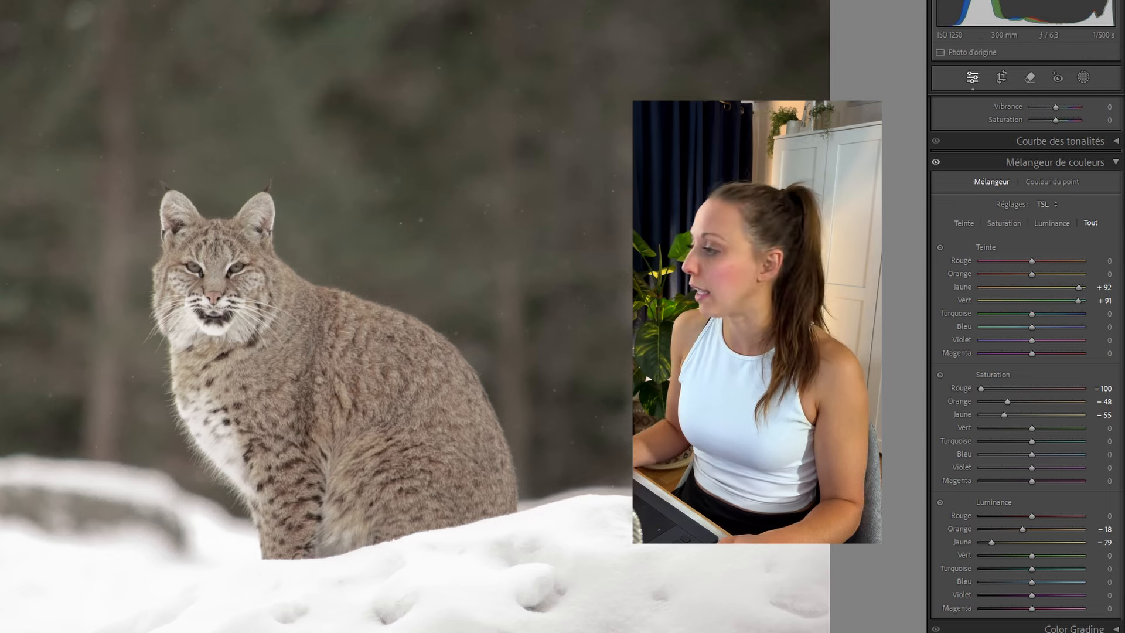
Darken the photo's colors by setting the luminance of Vert to −78, Jaune to −92 and Orange to −32, and compare with the color mixer off
scroll(1027, 368, "down", 1)
scroll(1027, 368, "down", 3)
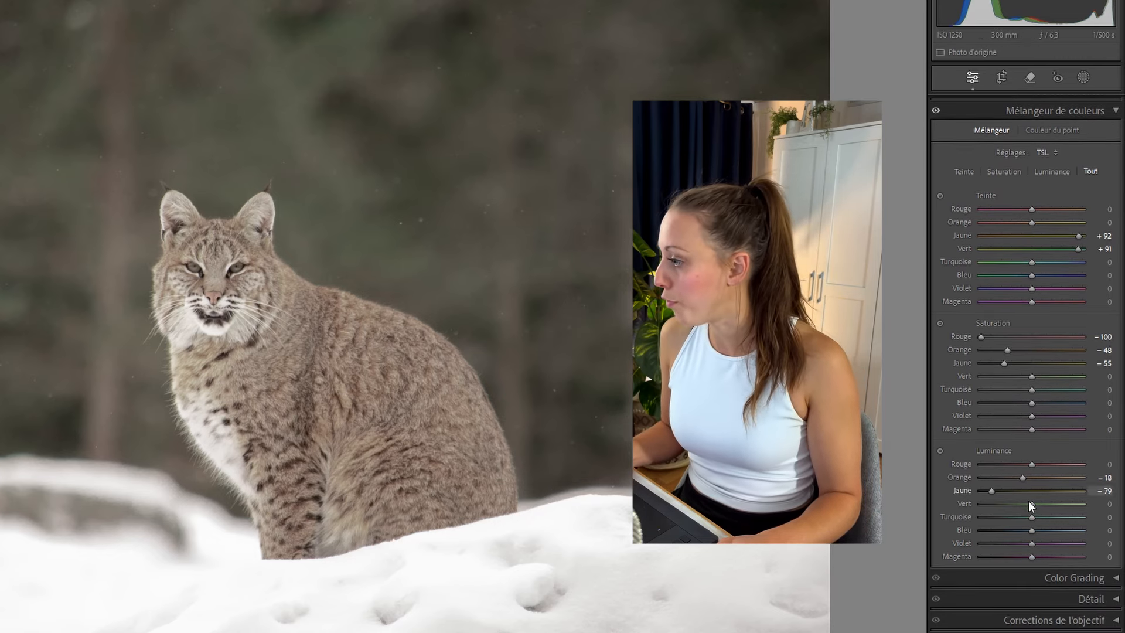
mouse_move(1032, 503)
left_mouse_down()
mouse_move(993, 503)
mouse_move(985, 490)
mouse_move(1014, 478)
left_mouse_up()
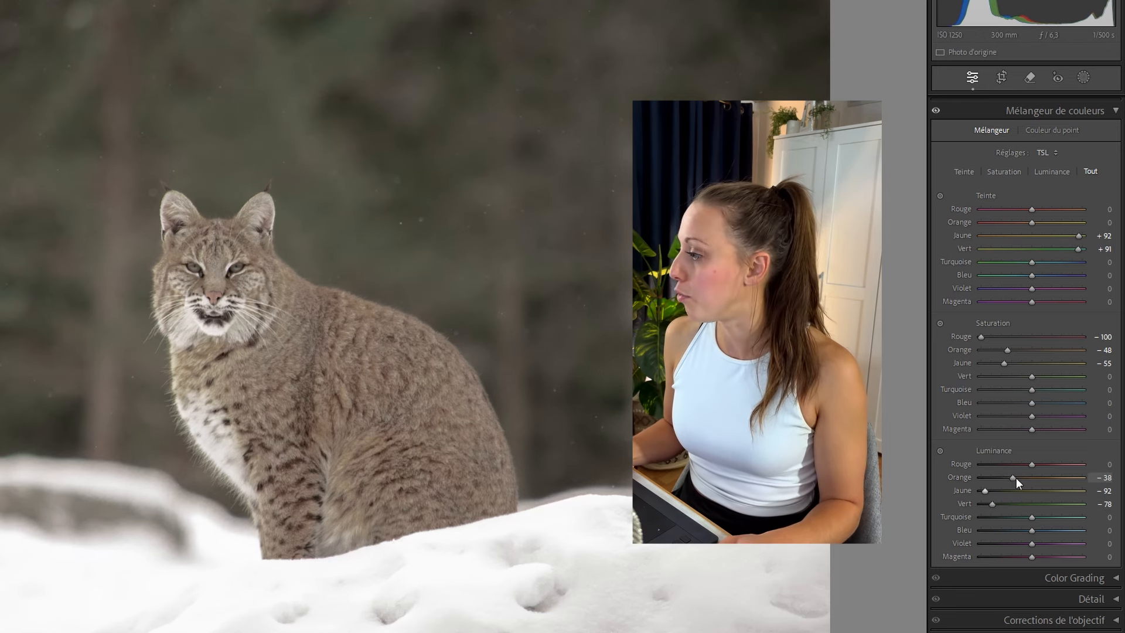
left_click_drag(1014, 475, 1018, 476)
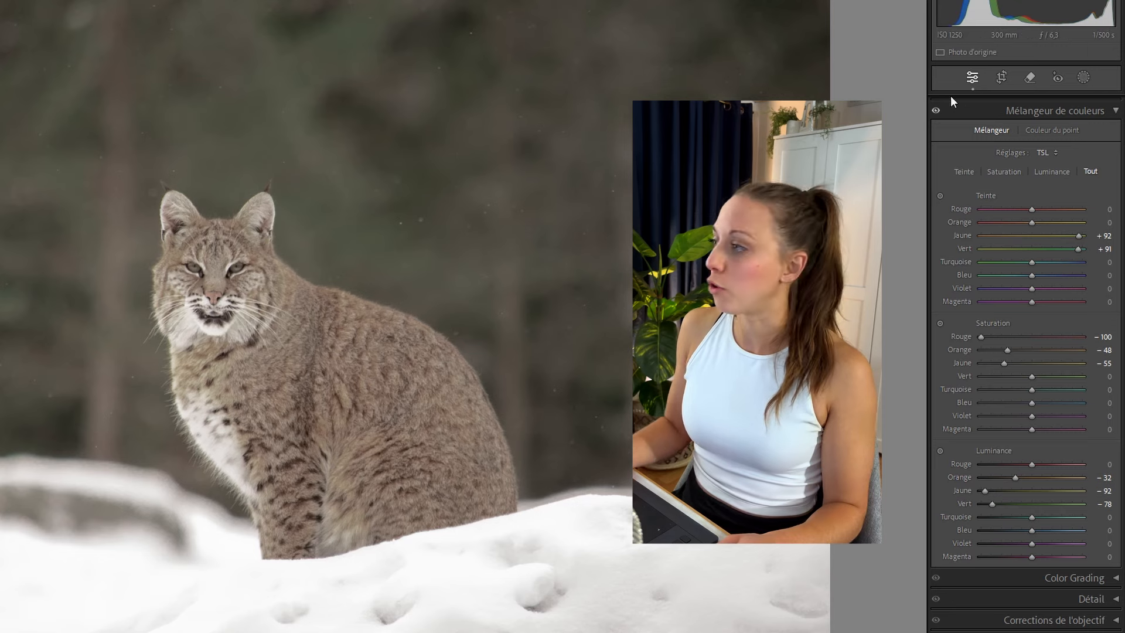
left_click(936, 111)
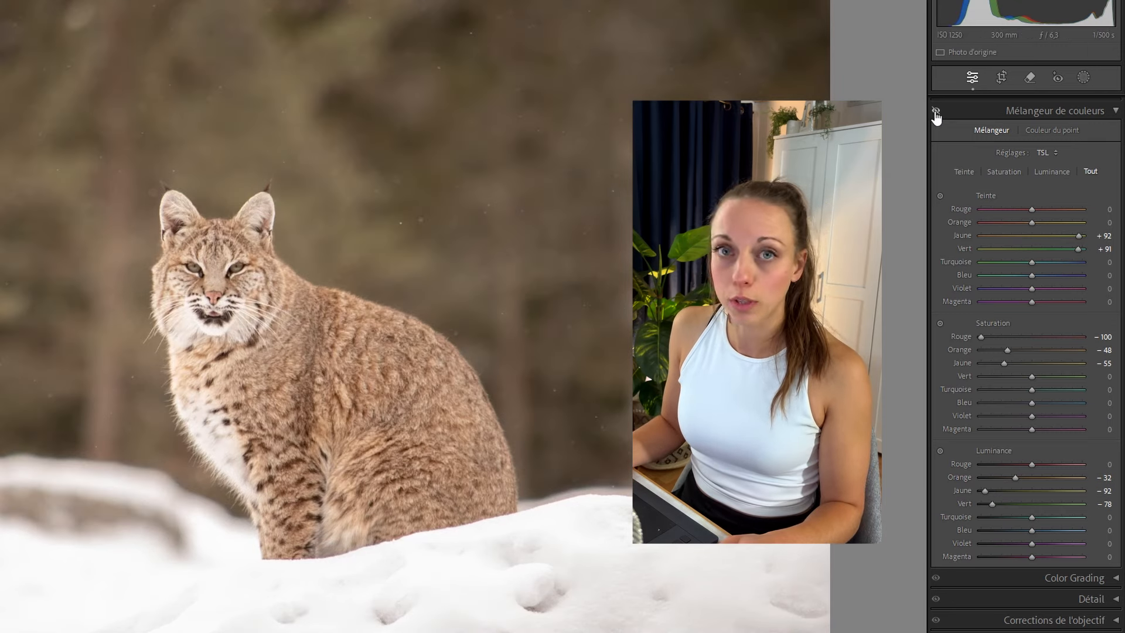
left_click(936, 112)
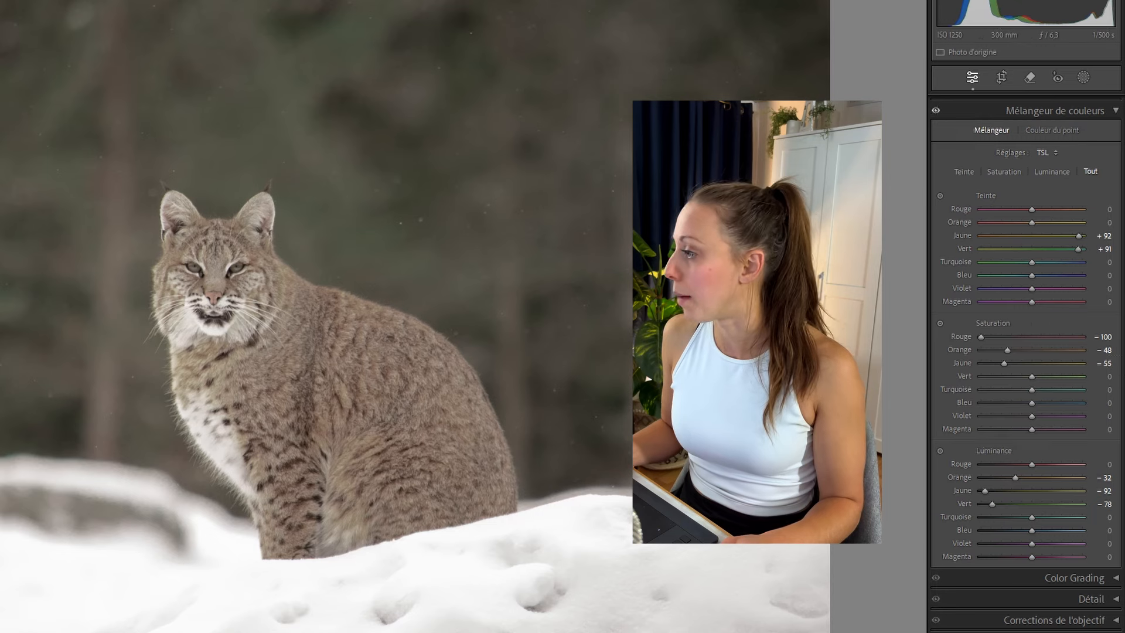
Restore some warmth to the coat by setting Orange to −30 in saturation and −29 in luminance
scroll(967, 351, "up", 1)
left_click_drag(1008, 362, 1010, 361)
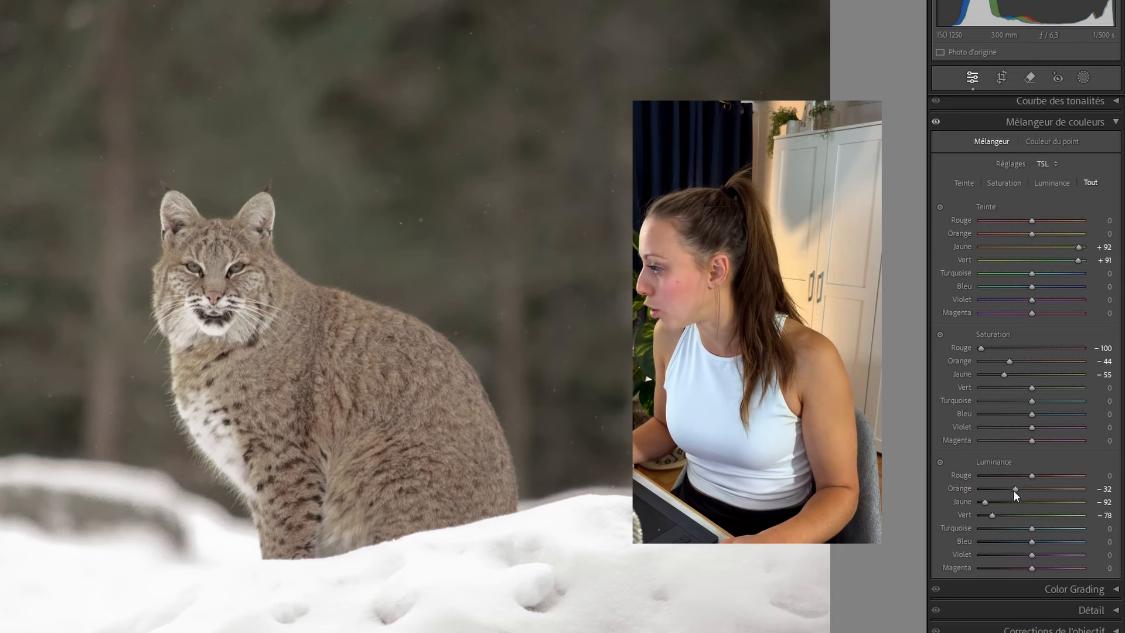
left_click_drag(1015, 489, 1018, 490)
left_click_drag(1010, 360, 1018, 362)
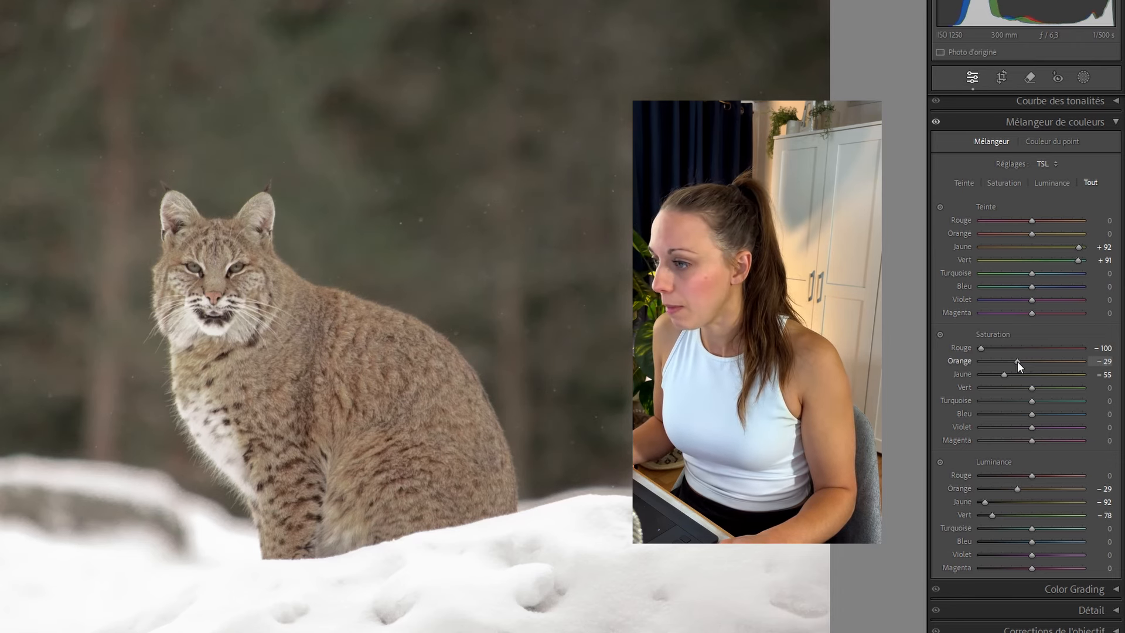
scroll(1001, 249, "up", 1)
scroll(1018, 361, "up", 1)
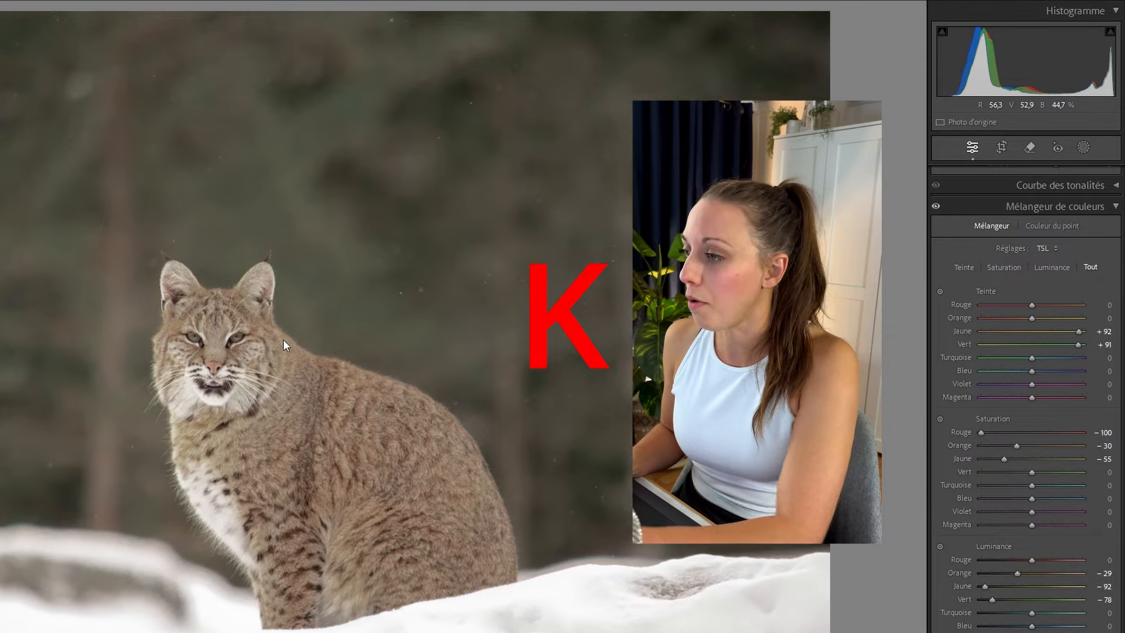
Try a brush mask painted over the lynx's head, chest and flank, and undo the painting
left_click(1084, 87)
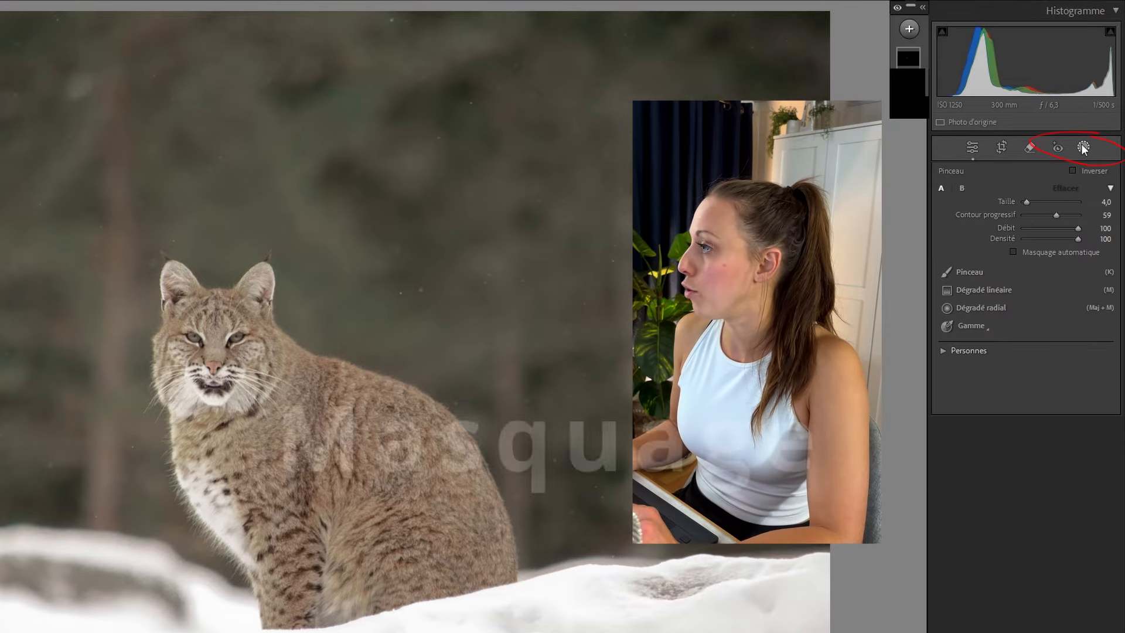
scroll(214, 354, "up", 3)
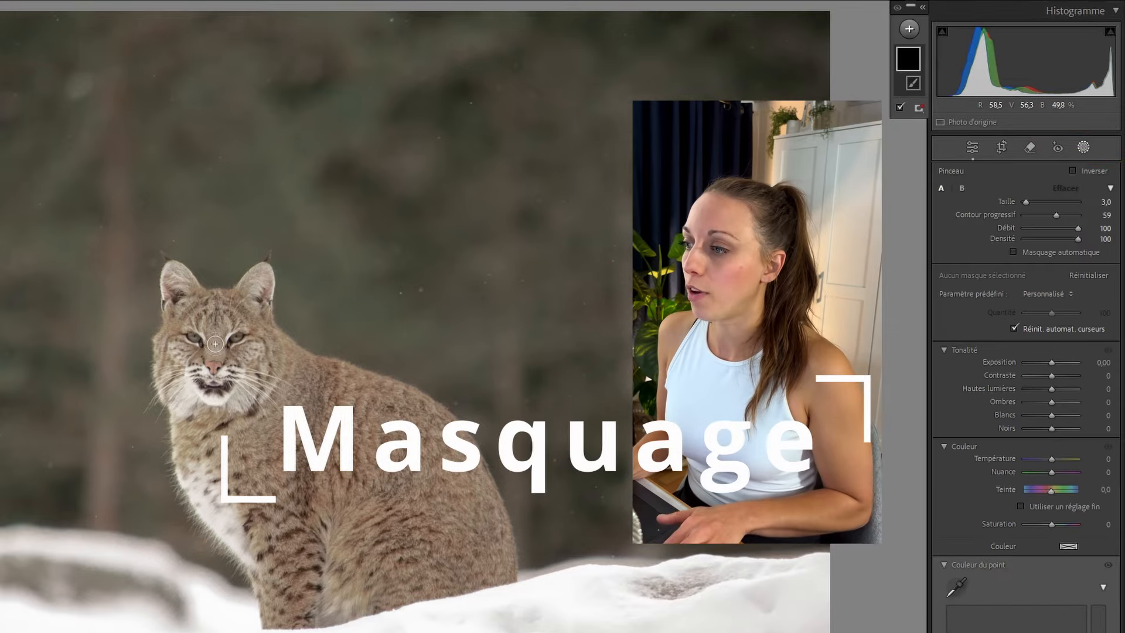
mouse_move(179, 297)
left_mouse_down()
mouse_move(226, 480)
mouse_move(281, 591)
mouse_move(217, 410)
mouse_move(234, 315)
mouse_move(381, 510)
left_mouse_up()
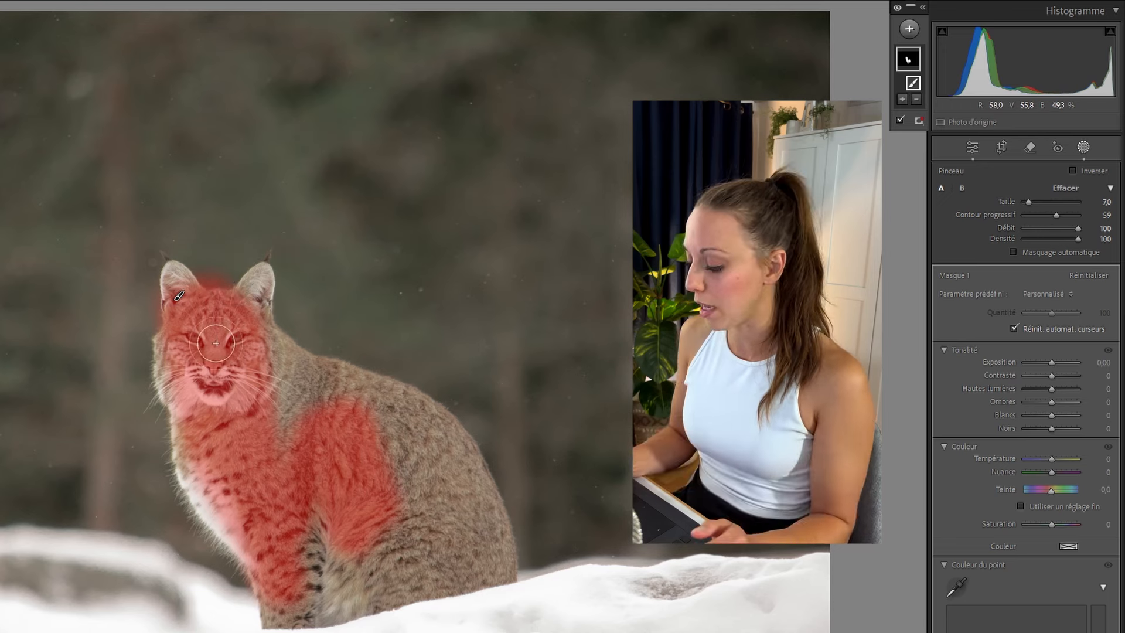
key("ctrl+z")
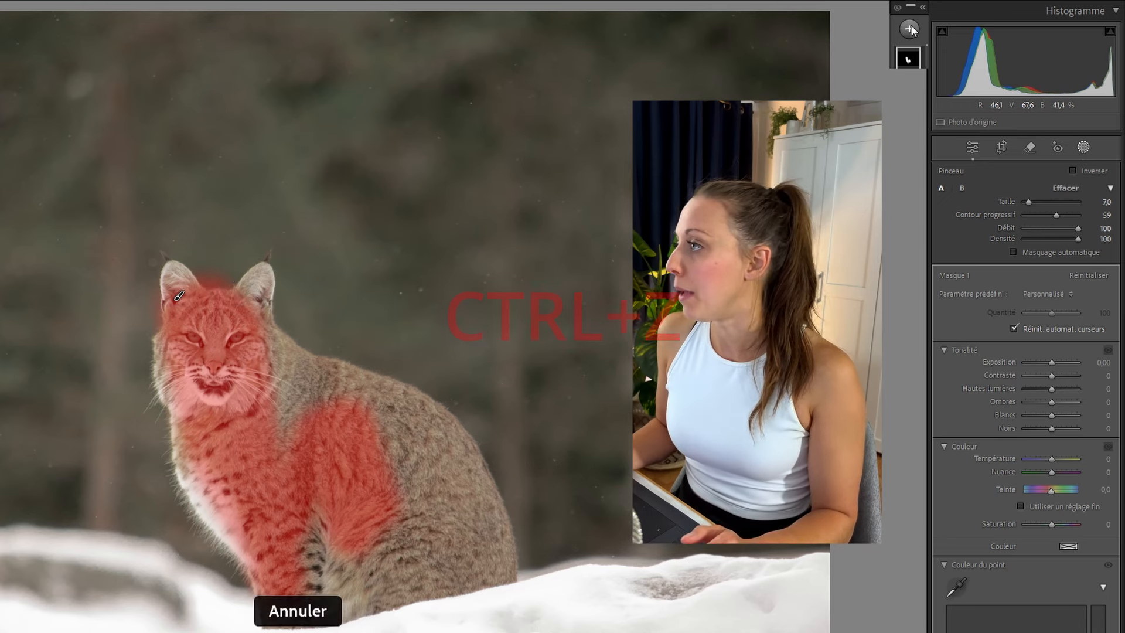
key("ctrl+z")
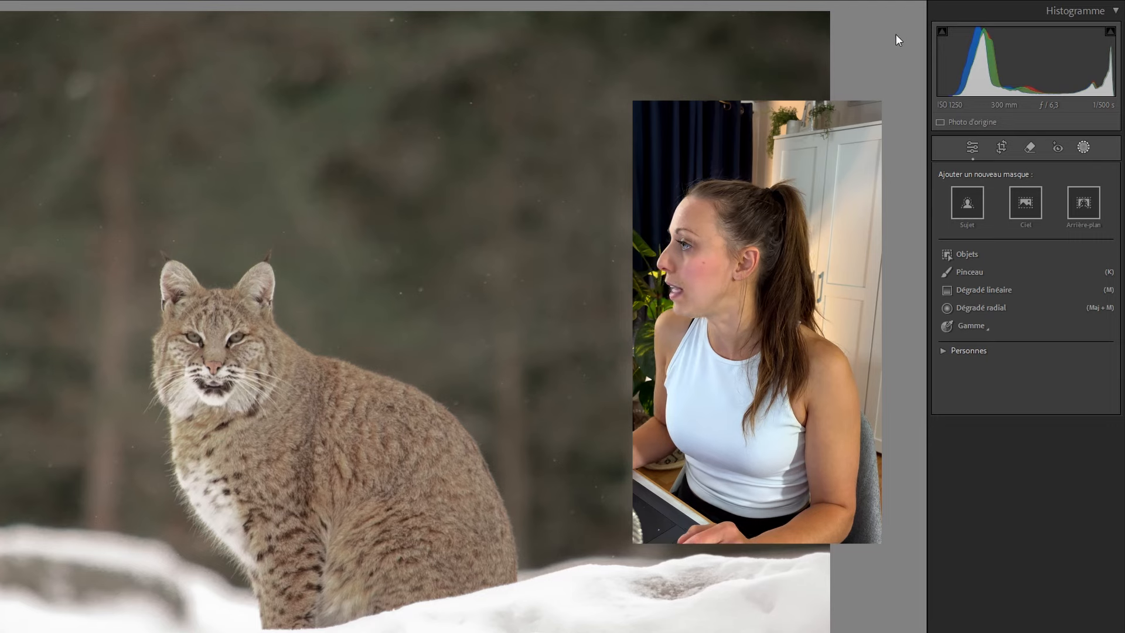
key("k")
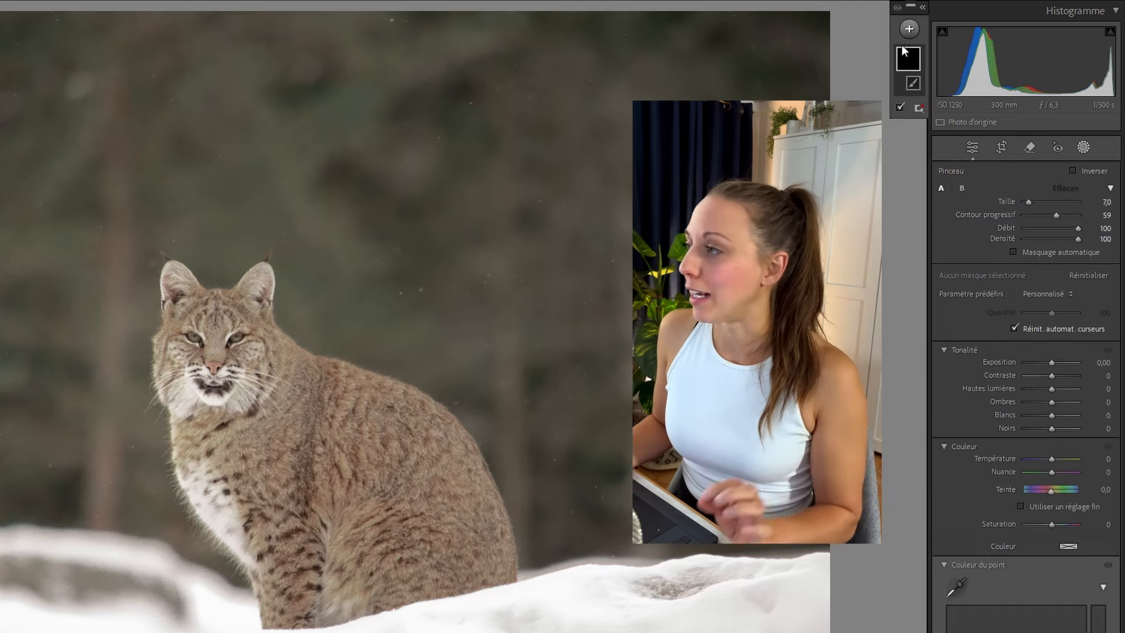
Create a new mask that automatically selects the lynx as the subject
left_click(909, 29)
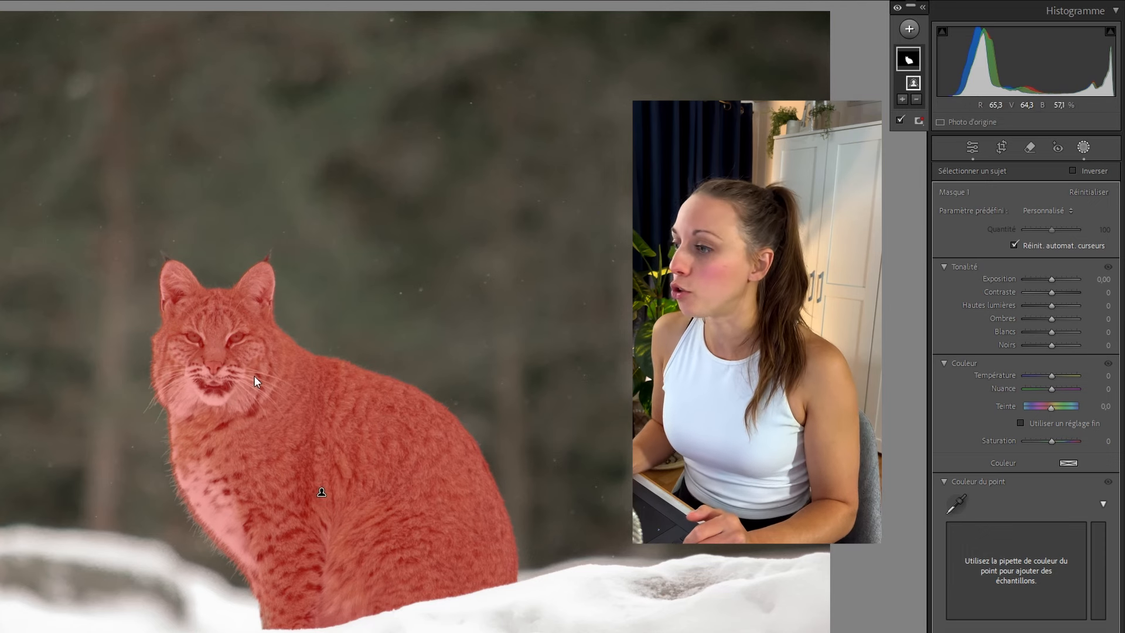
scroll(1026, 393, "down", 1)
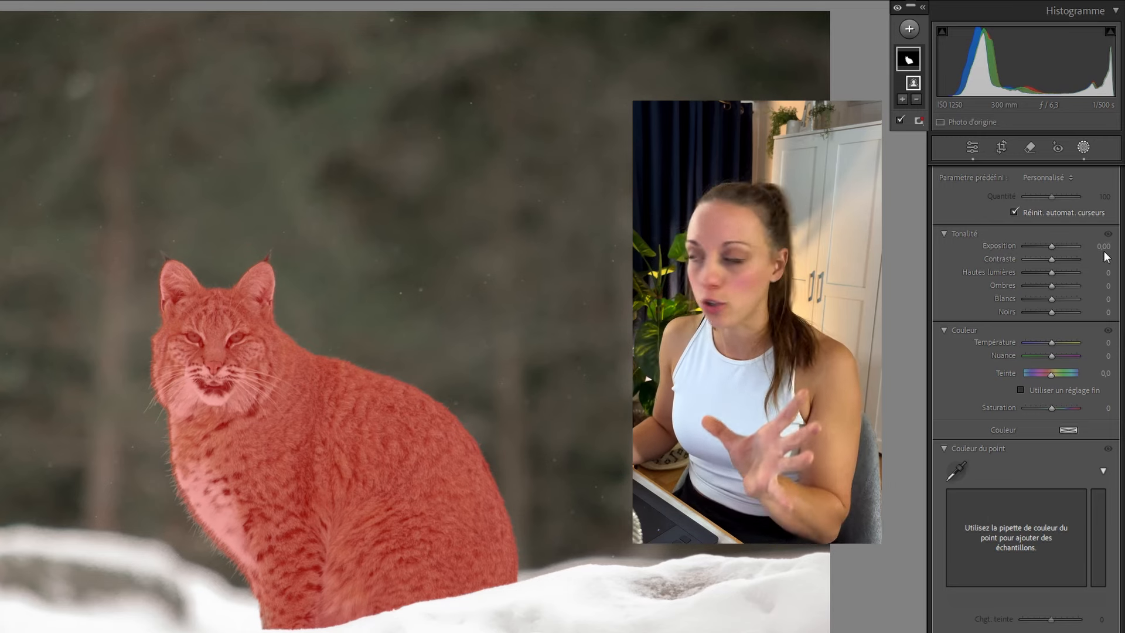
scroll(1082, 252, "up", 1)
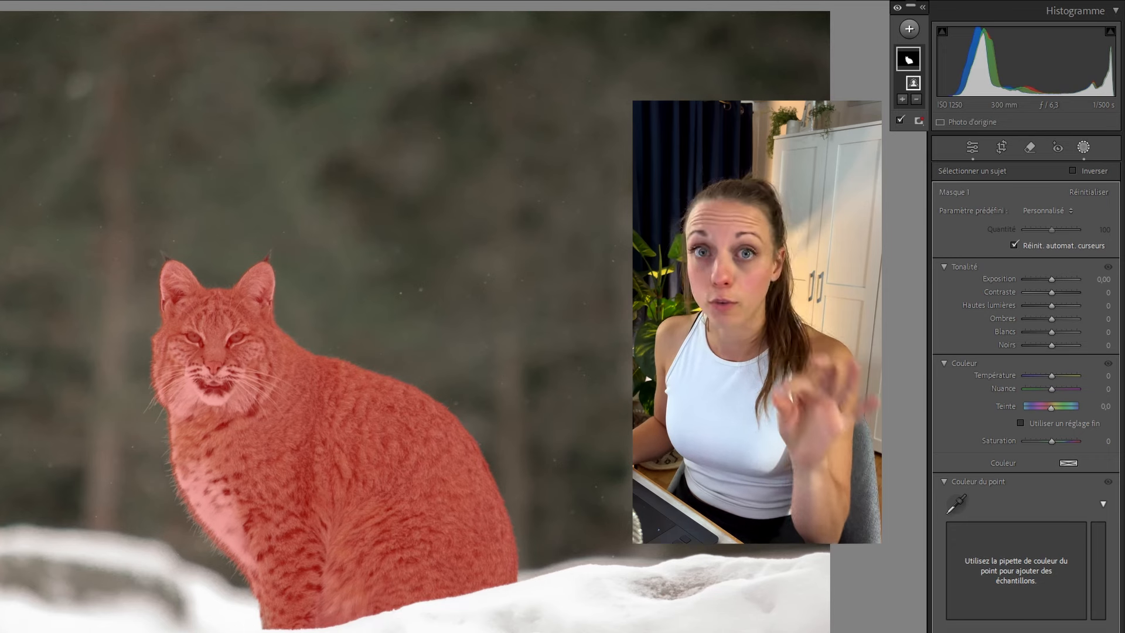
In the lynx mask, set Température to 24, Saturation to −22 and Ombres to 6
scroll(1052, 351, "down", 2)
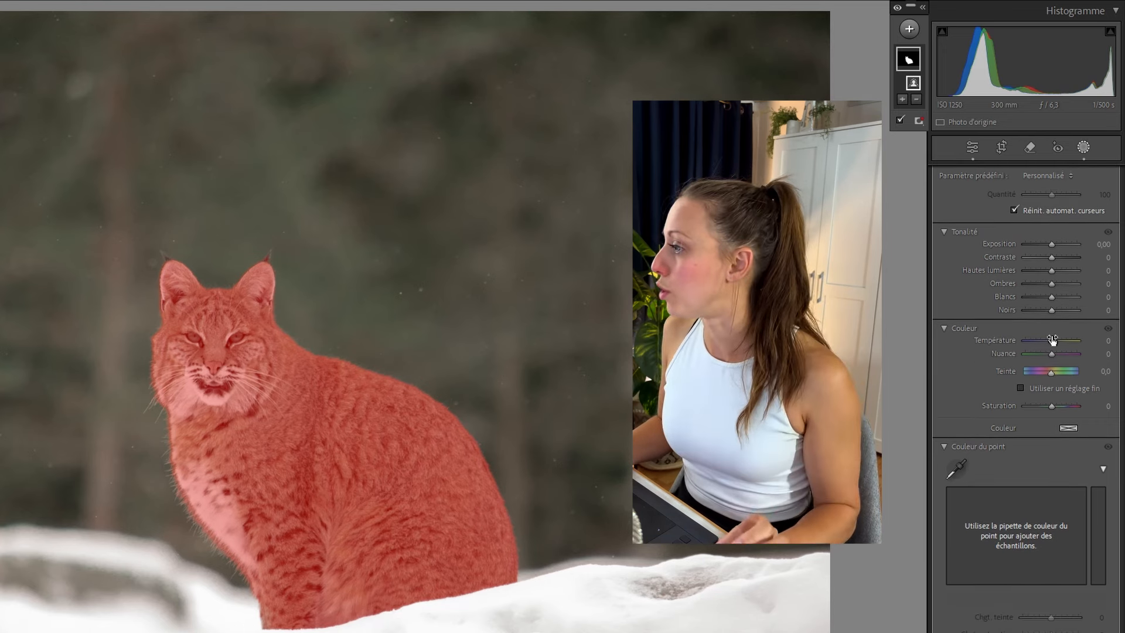
left_click_drag(1053, 341, 1060, 341)
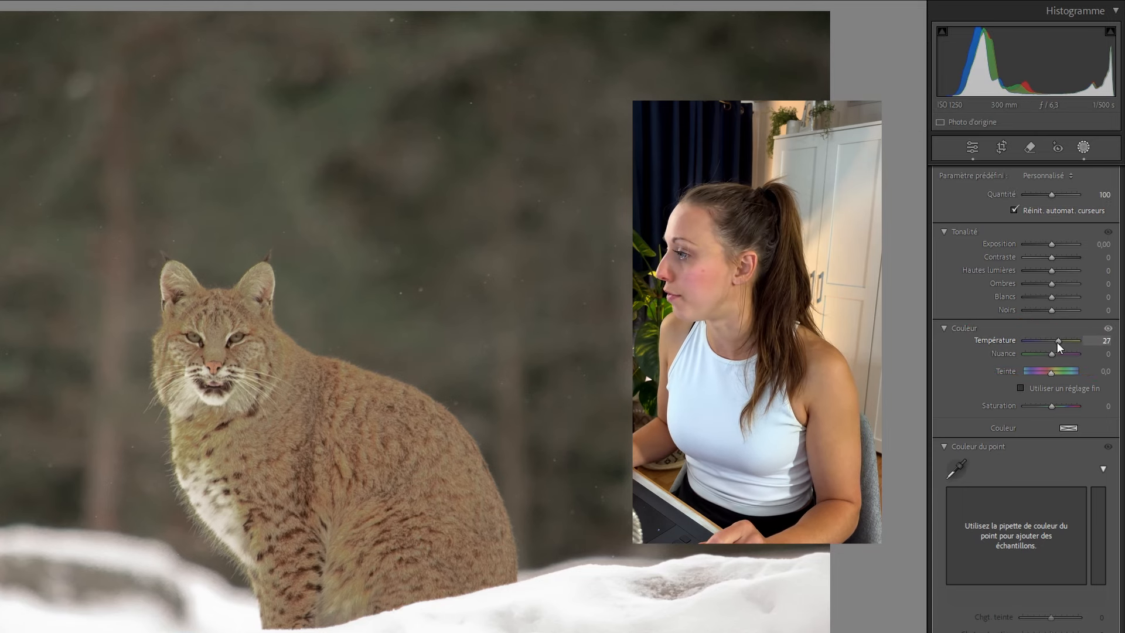
left_click_drag(1057, 342, 1056, 342)
left_click_drag(1052, 406, 1045, 404)
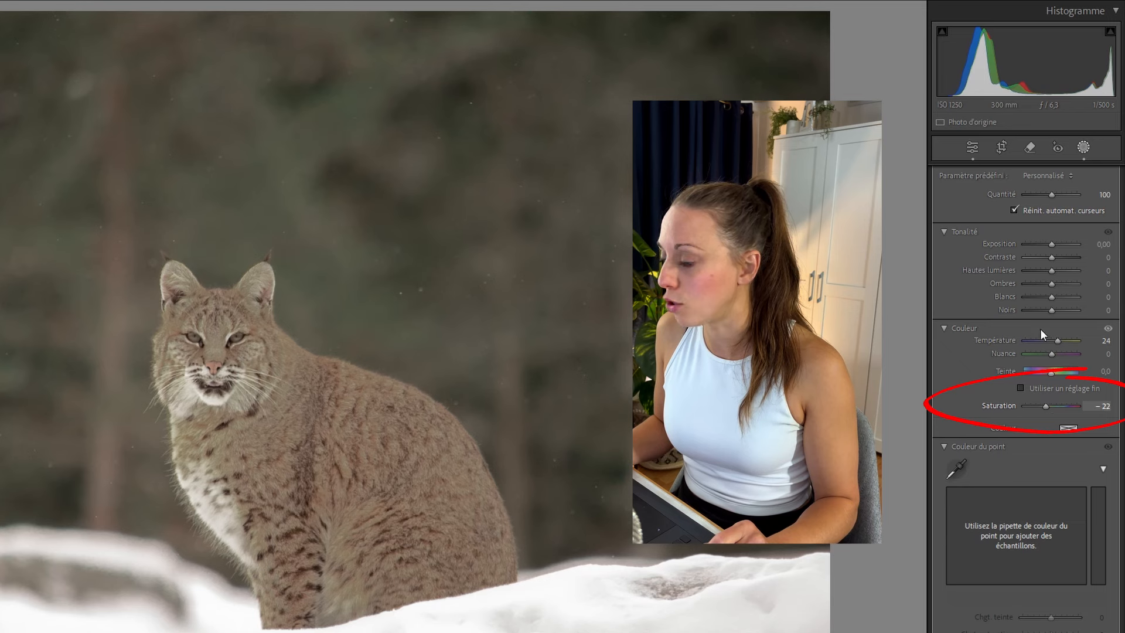
left_click_drag(1052, 283, 1052, 283)
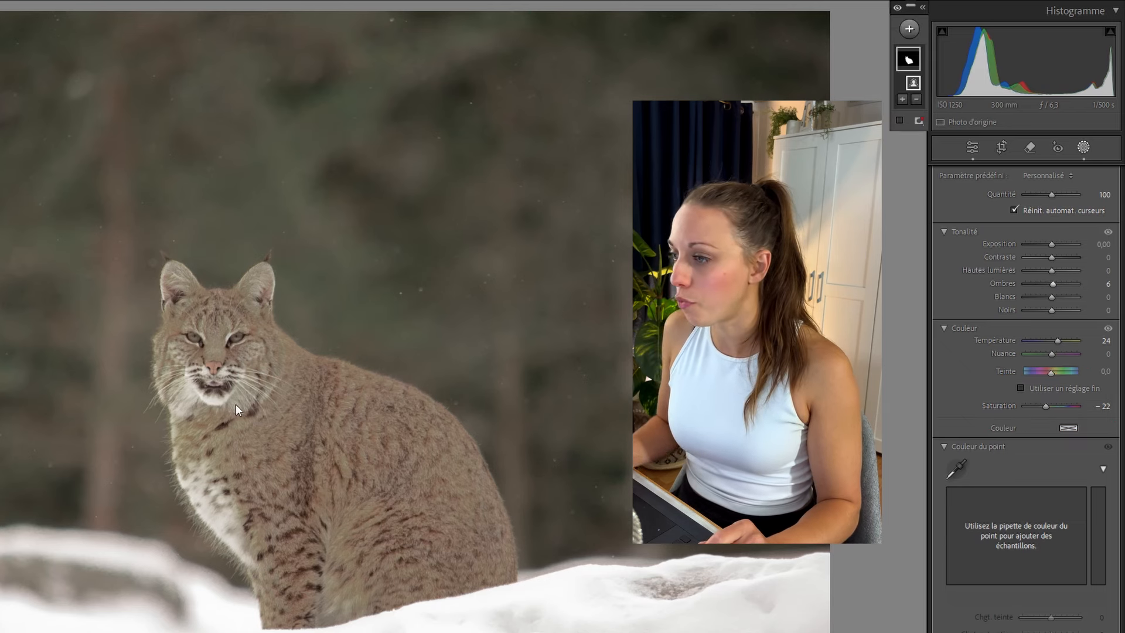
Return to the global color mixer and set the Orange saturation to −16 and the Jaune luminance to −61
left_click(971, 149)
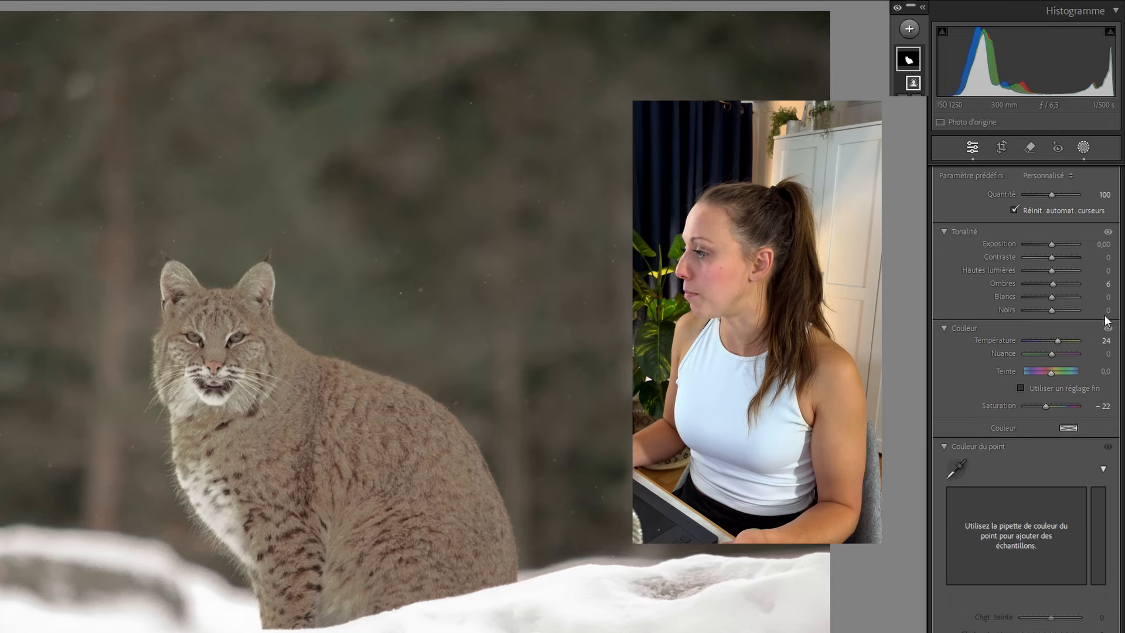
left_click(1084, 147)
scroll(1115, 457, "down", 8)
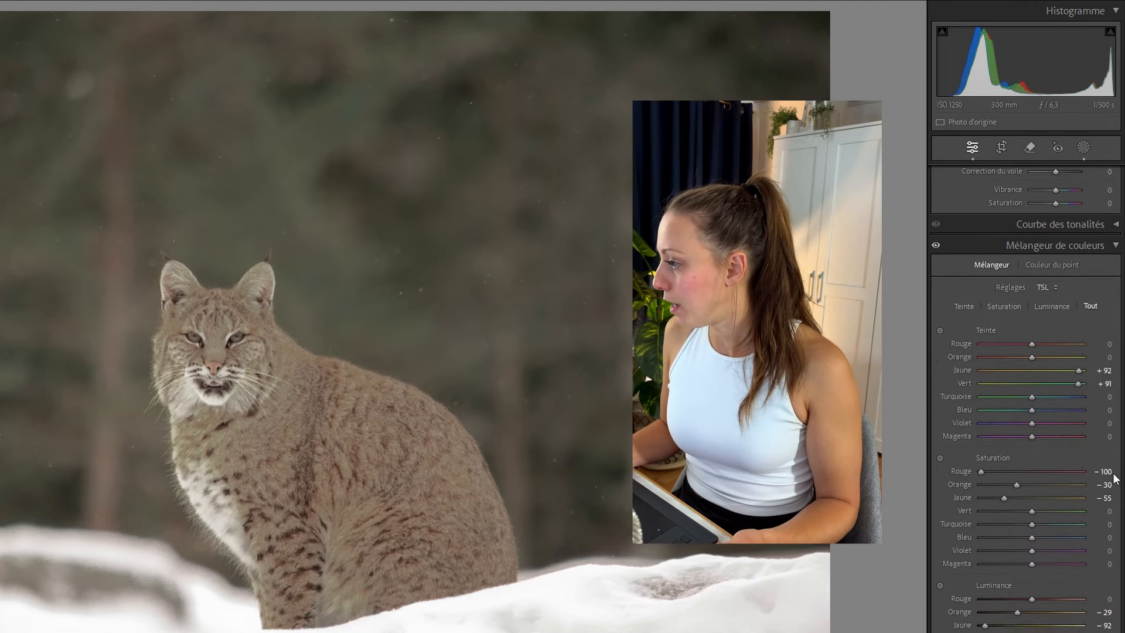
left_click_drag(1016, 487, 1024, 491)
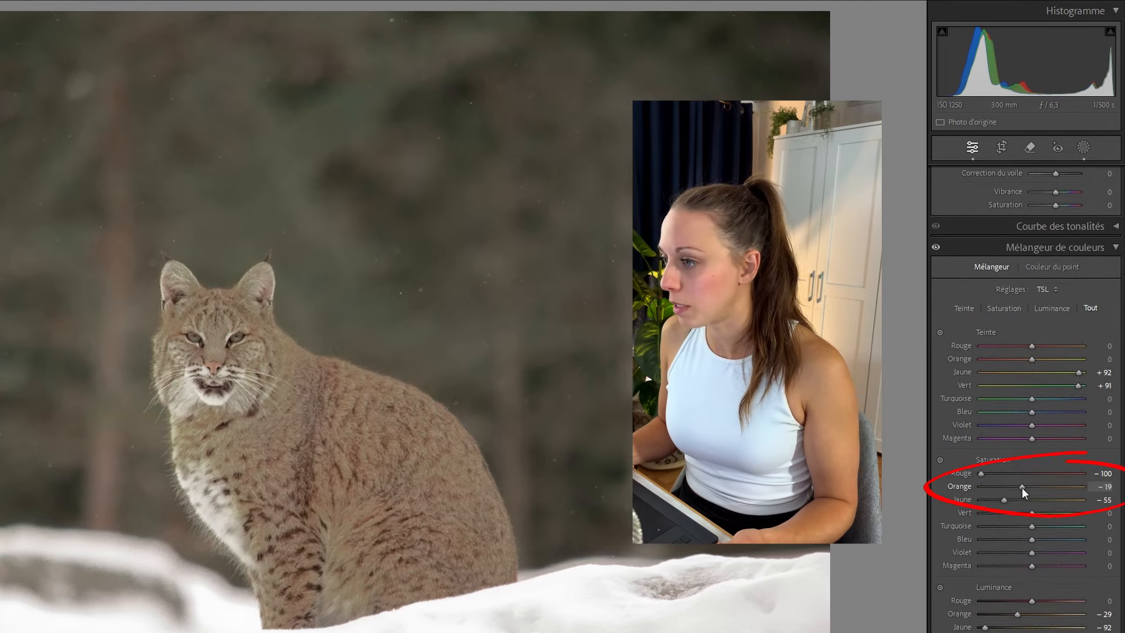
left_click_drag(985, 628, 1000, 631)
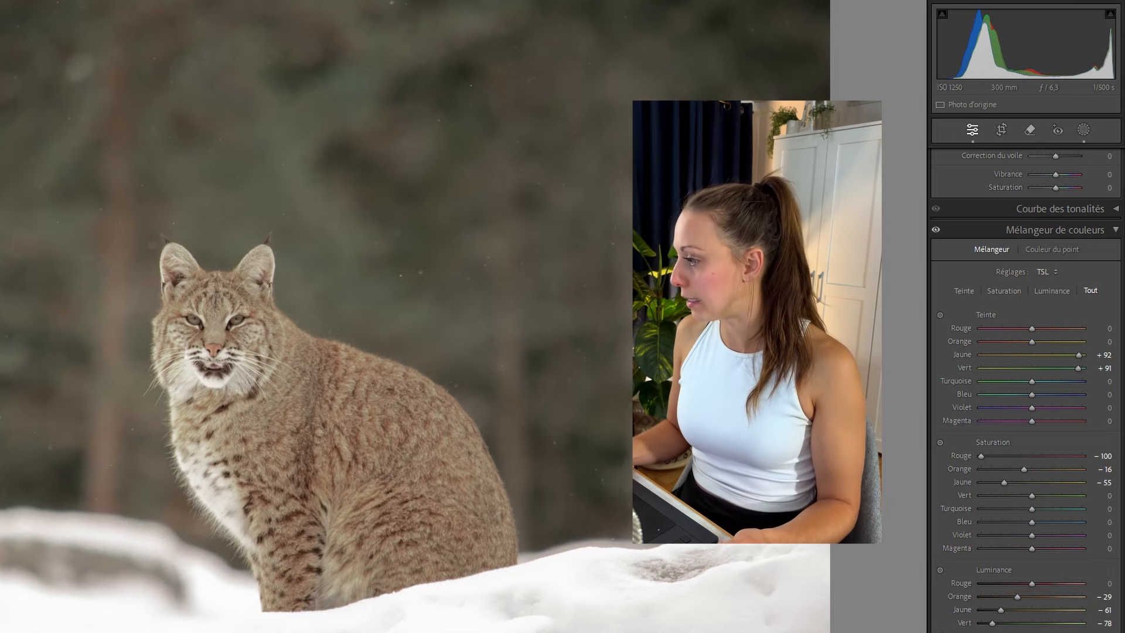
Reopen the lynx subject mask and warm it by setting Température to 42 and Nuance to 4
scroll(1026, 381, "up", 4)
scroll(1026, 381, "up", 1)
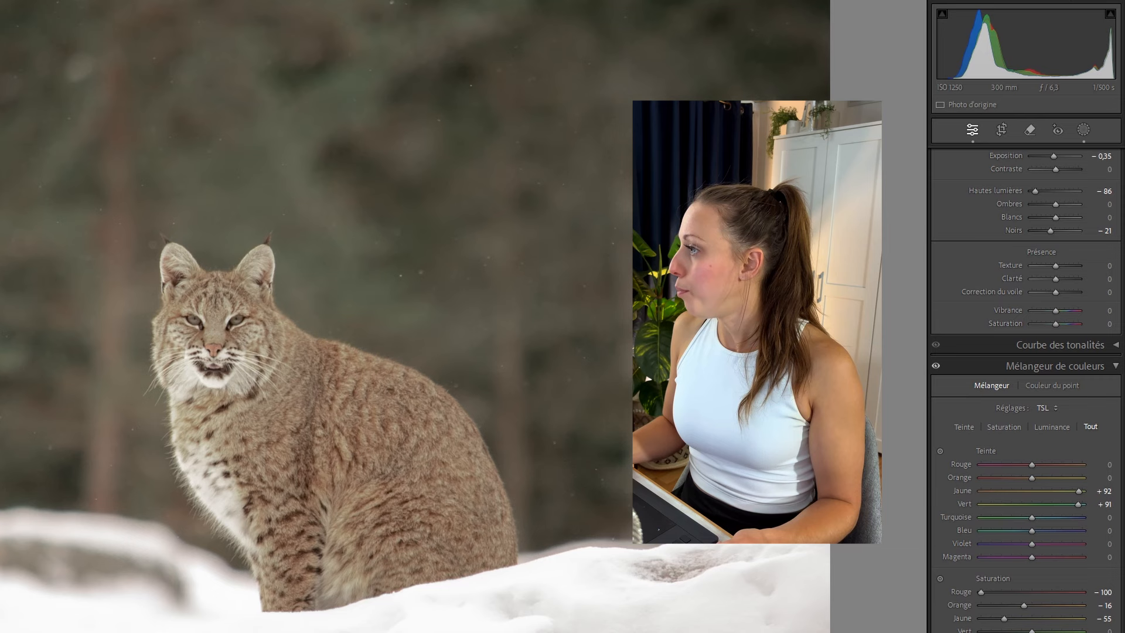
left_click(1084, 130)
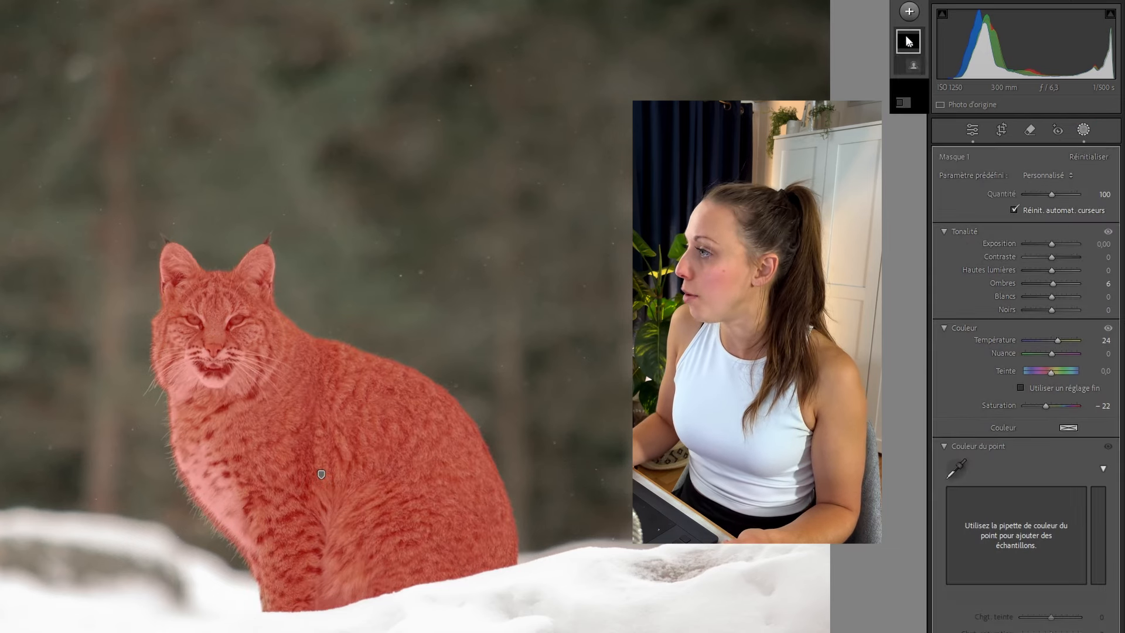
left_click(908, 41)
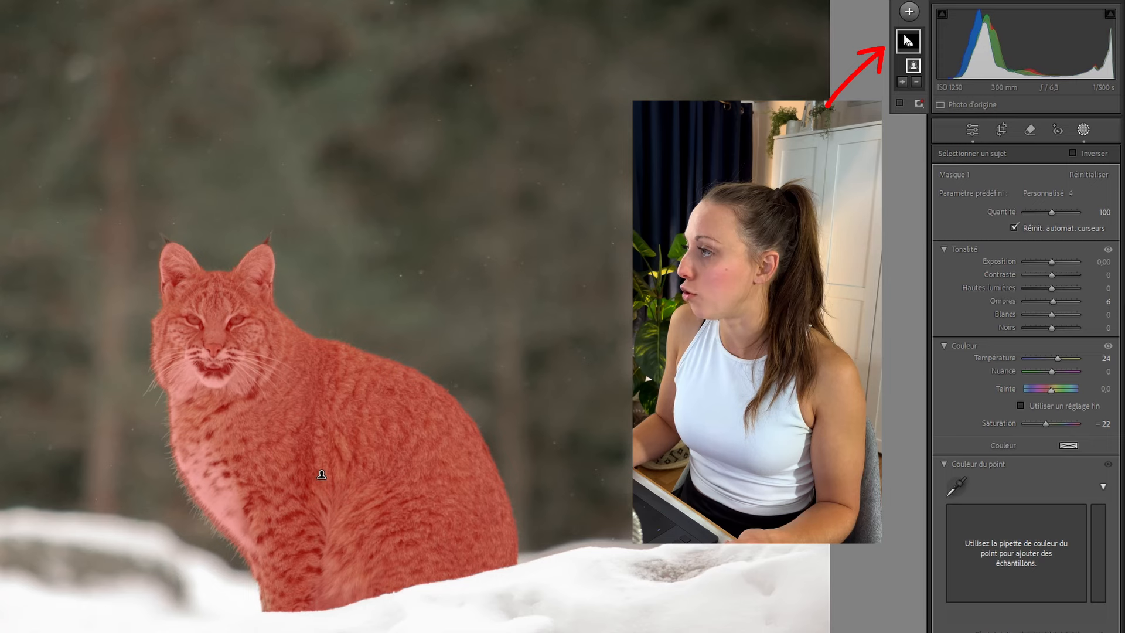
scroll(1049, 328, "down", 1)
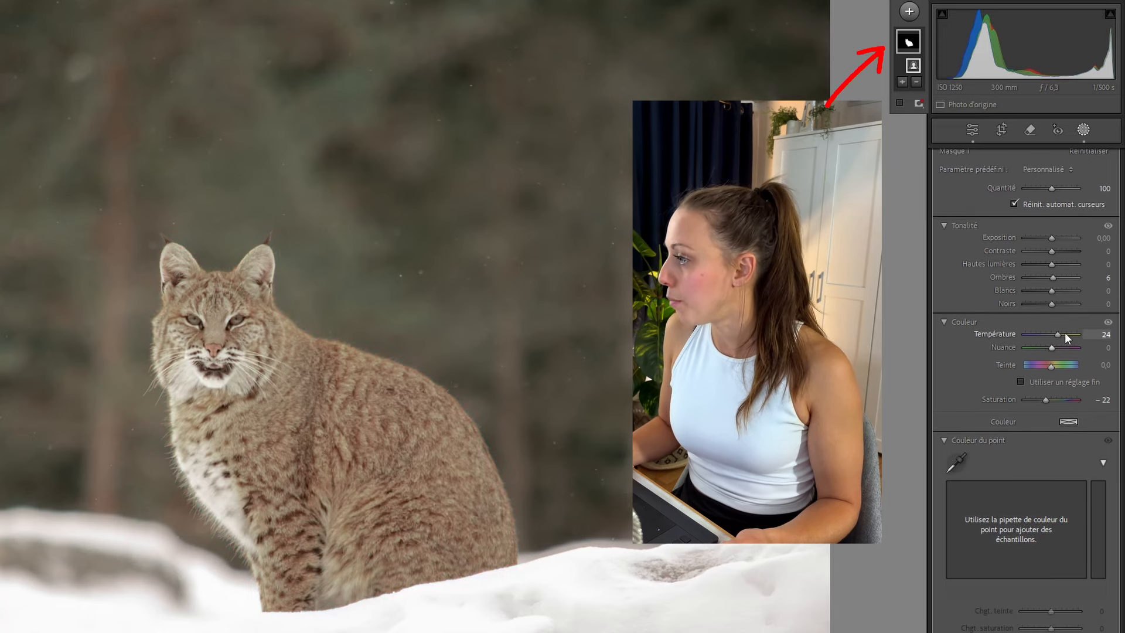
left_click_drag(1057, 333, 1051, 365)
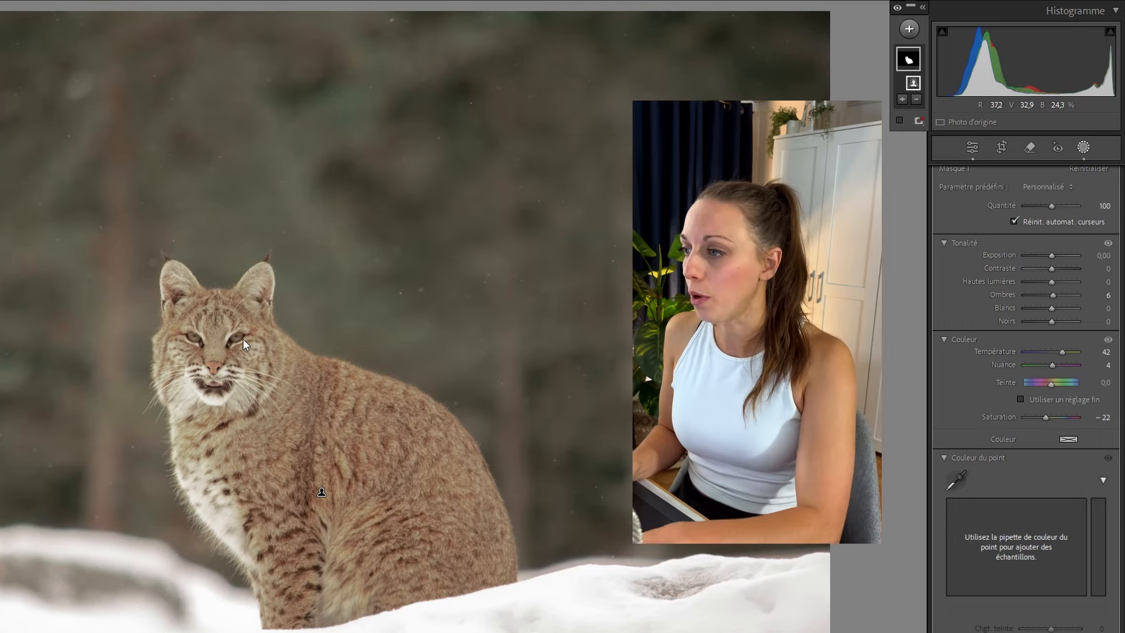
Create a new brush mask and paint over both of the lynx's eyes
key("space")
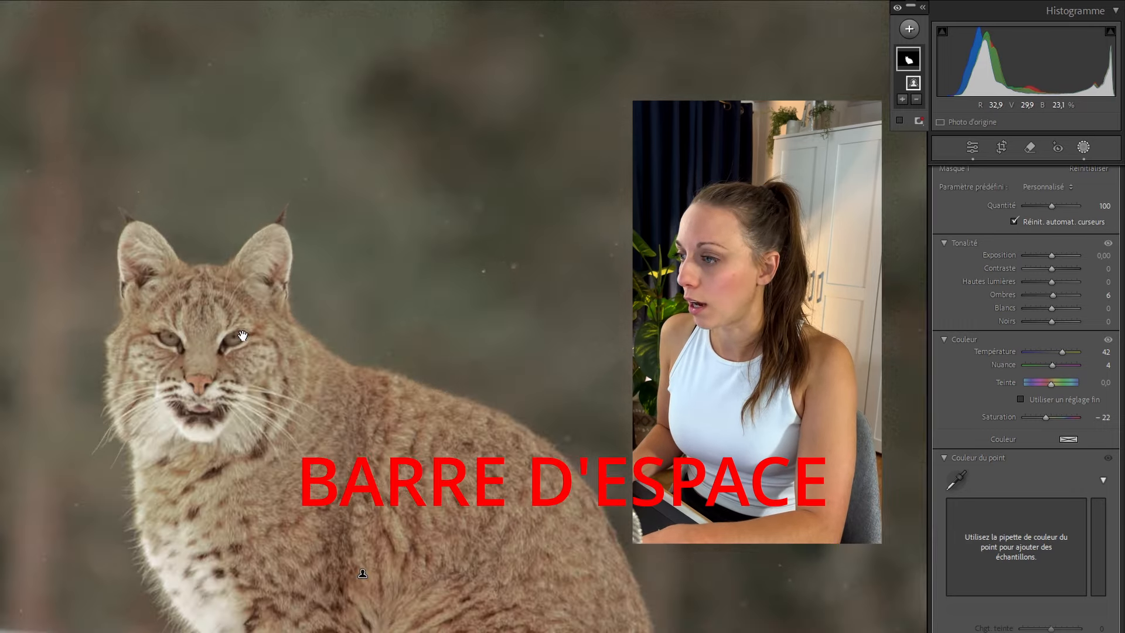
key("k")
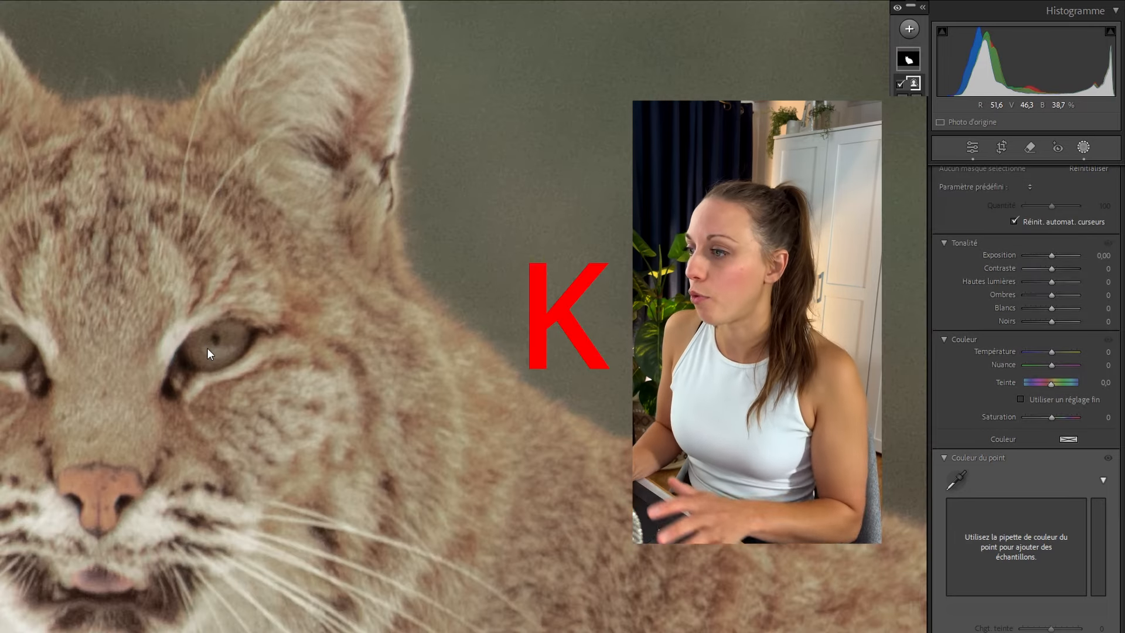
mouse_move(212, 341)
left_mouse_down()
mouse_move(206, 348)
mouse_move(233, 337)
left_mouse_up()
left_click_drag(5, 346, 18, 350)
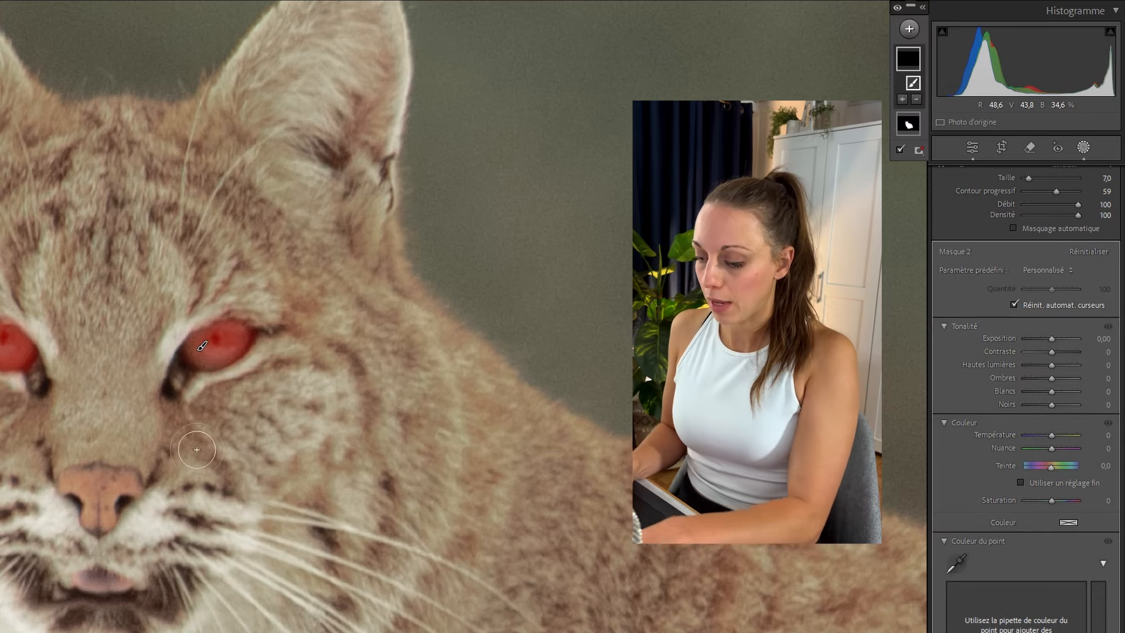
left_click(183, 421)
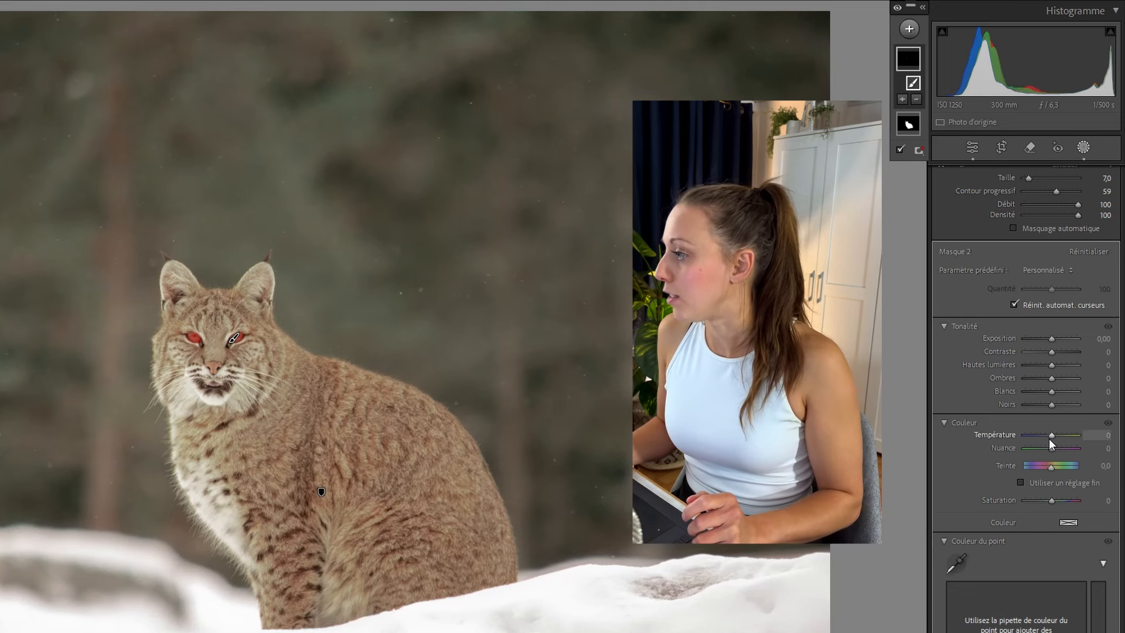
In the eye mask, set Température to −72, Exposition to 0,35 and Noirs to −24
left_click_drag(1052, 435, 1035, 434)
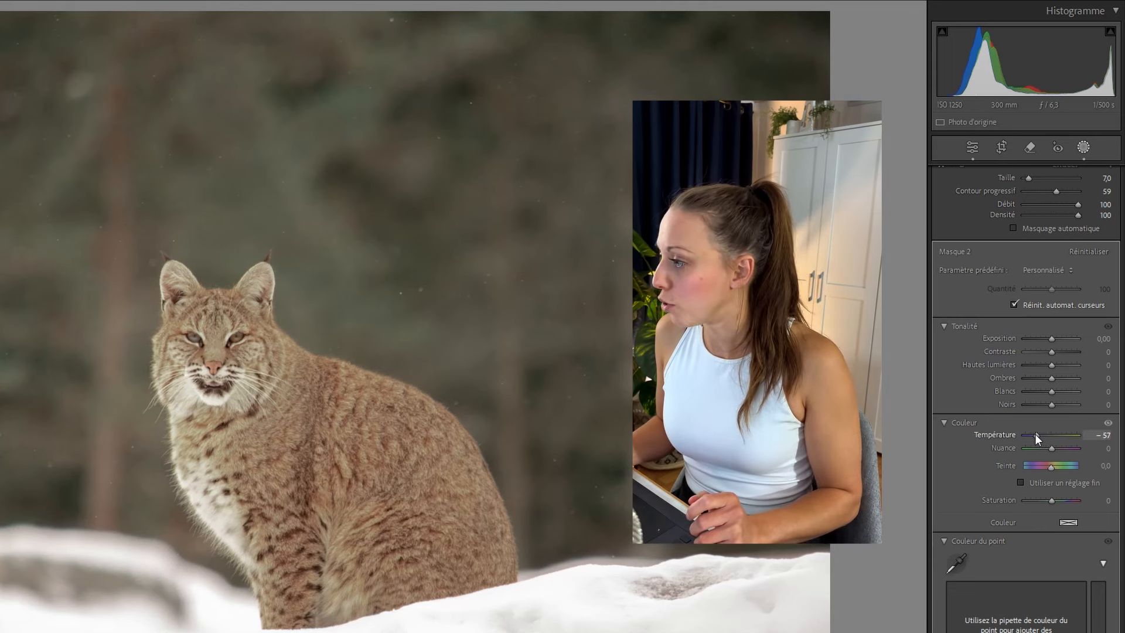
left_click(1054, 338)
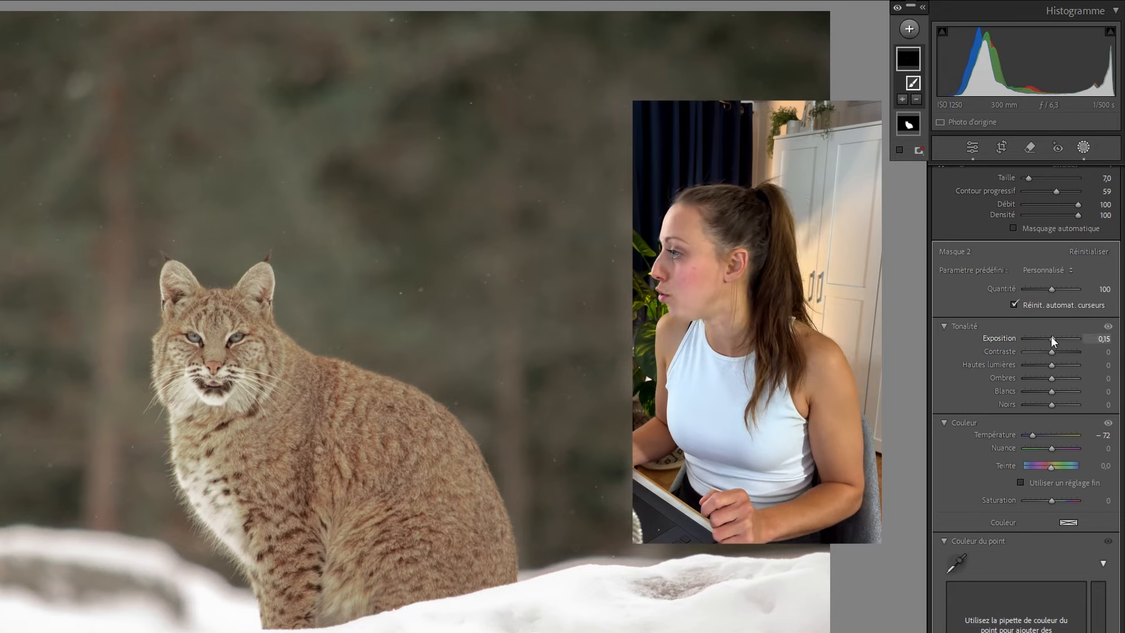
left_click_drag(1052, 338, 1054, 338)
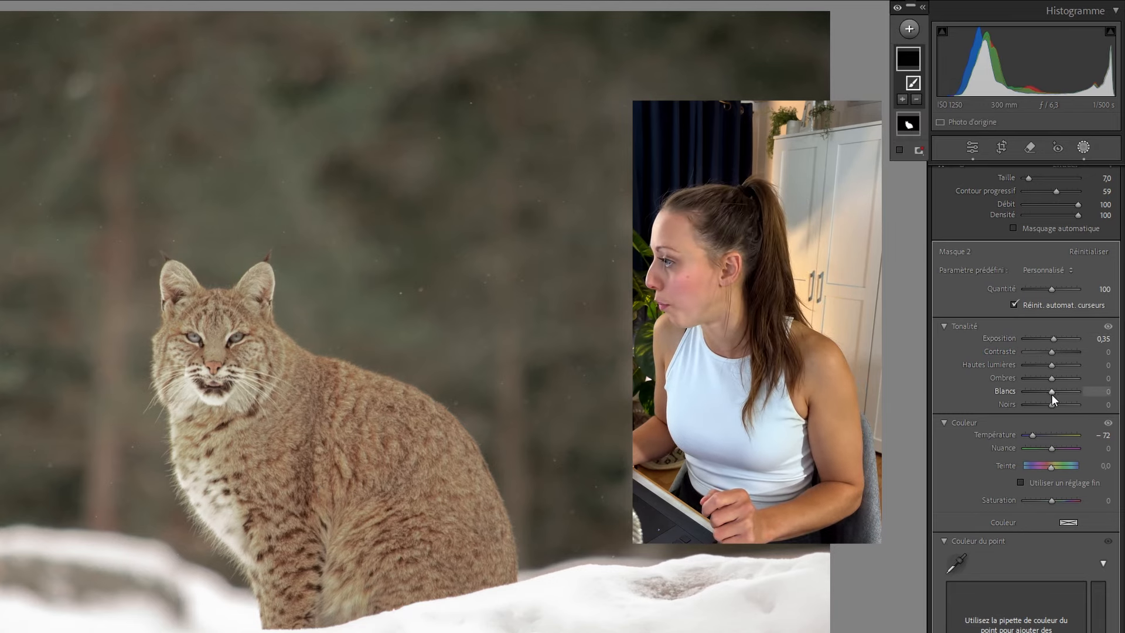
left_click_drag(1052, 404, 1045, 405)
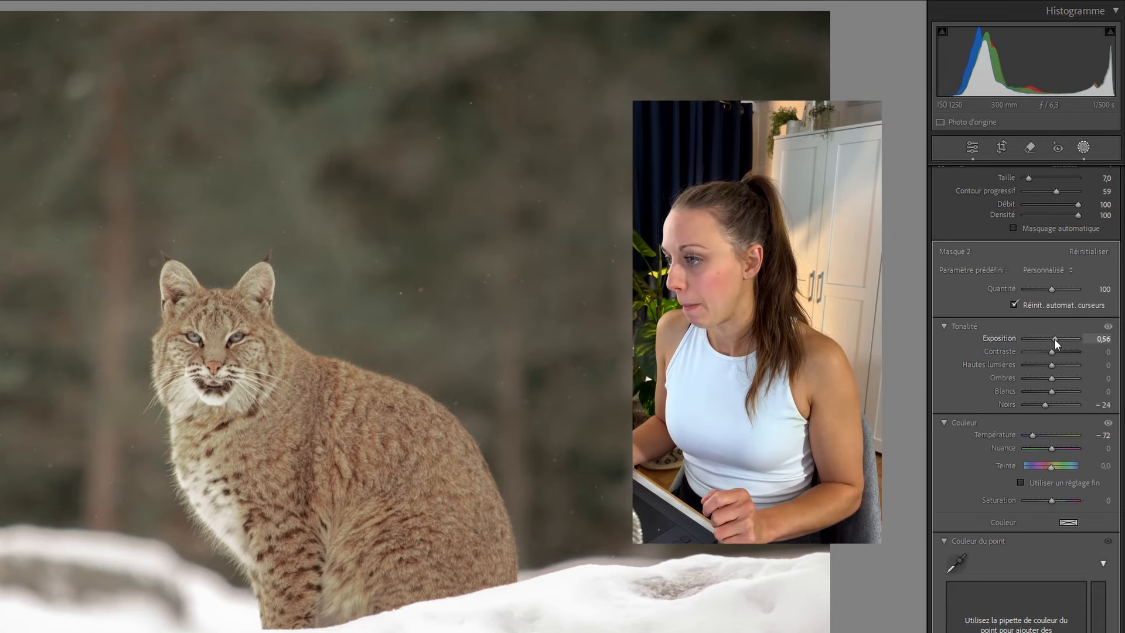